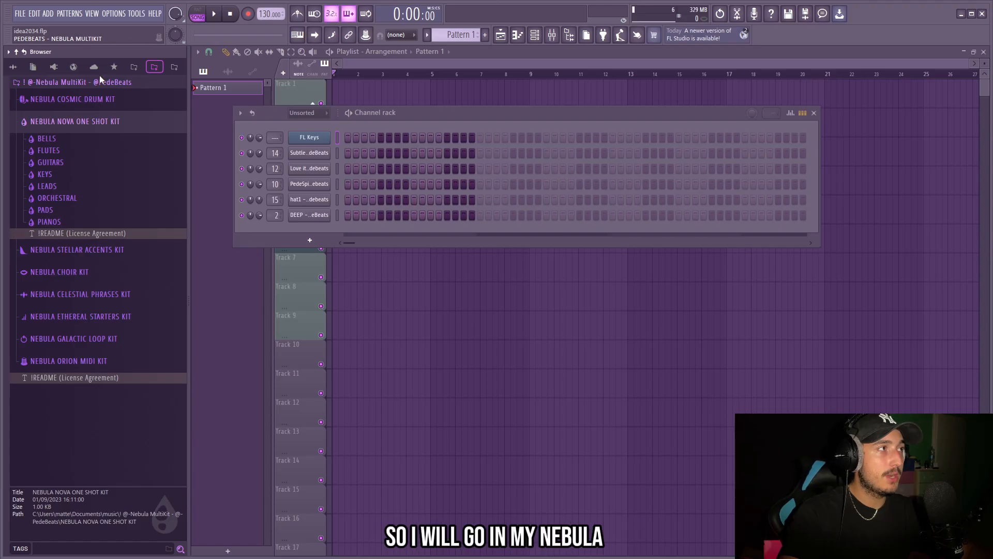
Step: Use the Bell 2 one-shot from the NEBULA NOVA kit for an arpeggiated D#4–D#5 melody and duplicate its notes to the following bars
click(103, 188)
click(68, 217)
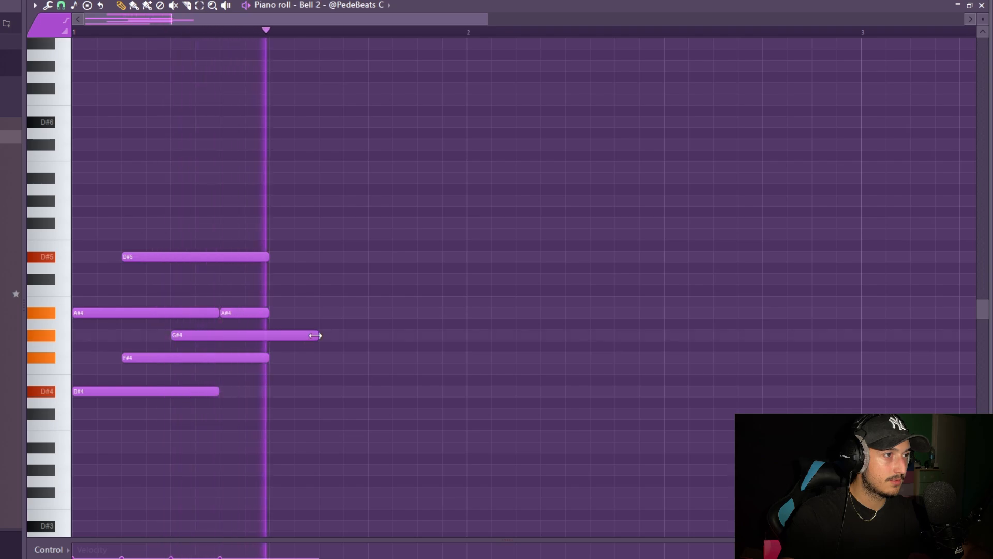
key(ctrl+b)
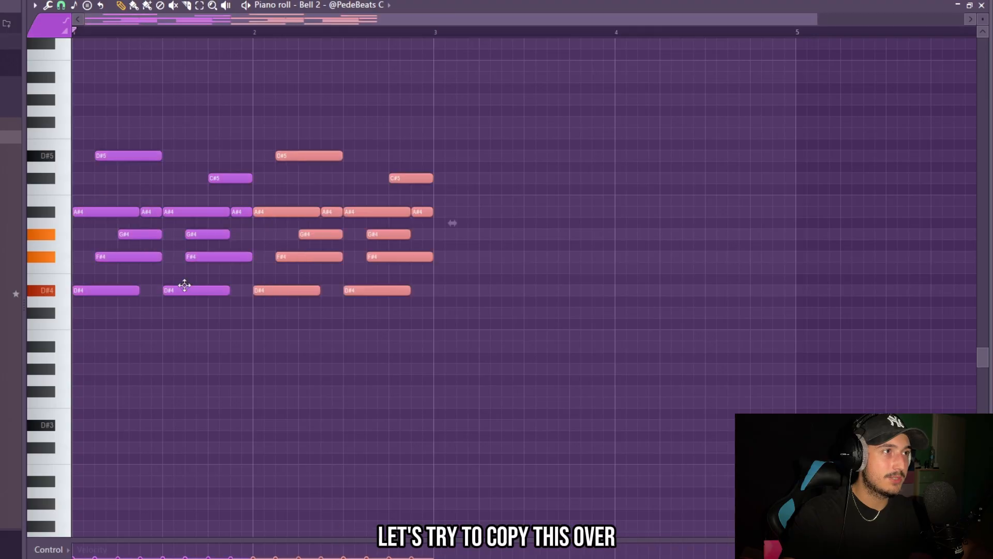
Step: Move the short bass note at the end of bar 4 to B2
scroll(355, 328, up, 3)
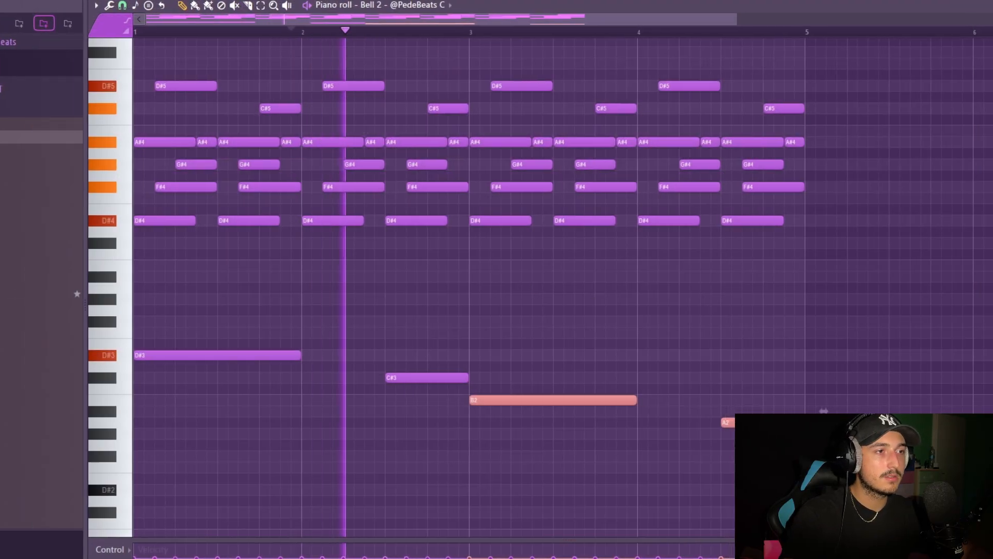
drag(735, 423, 735, 398)
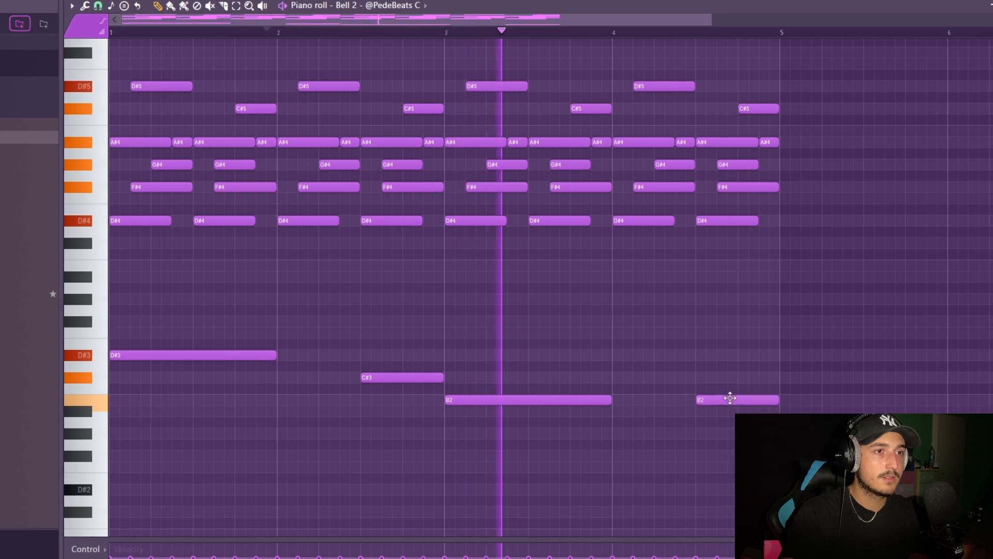
scroll(735, 399, down, 2)
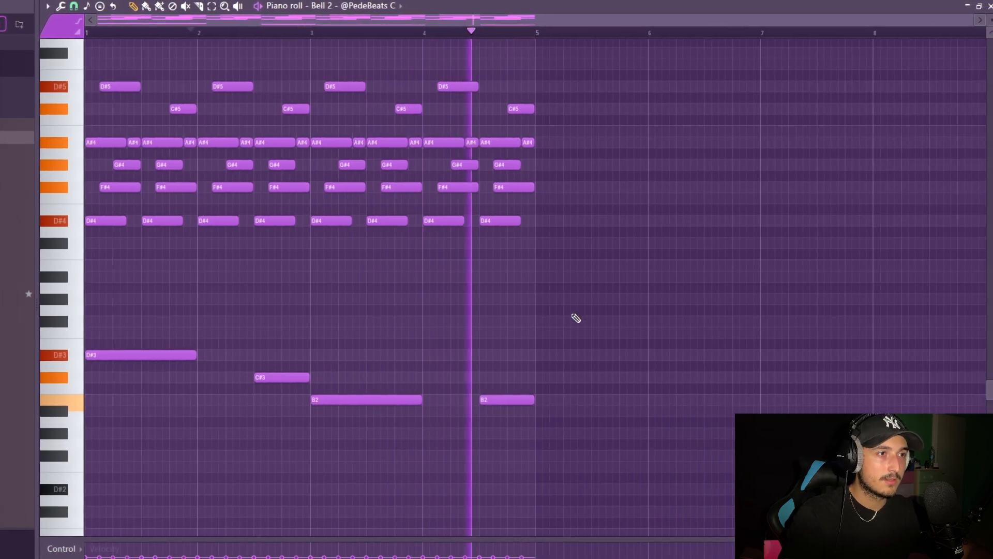
scroll(535, 397, up, 2)
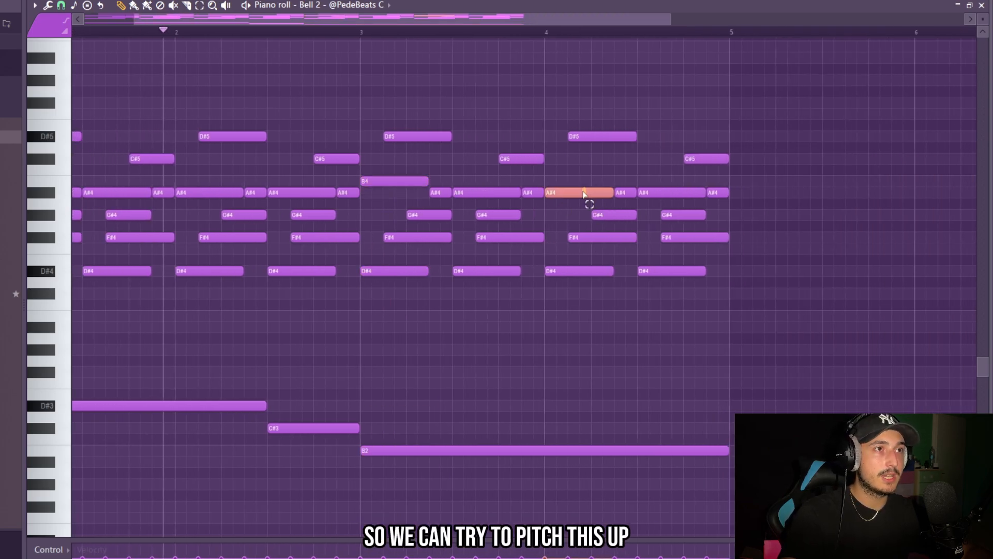
Step: Raise the A#4 note at the start of bar 4 to B4 and play back the melody
key(shift+Up)
key(space)
ctrl+click(680, 175)
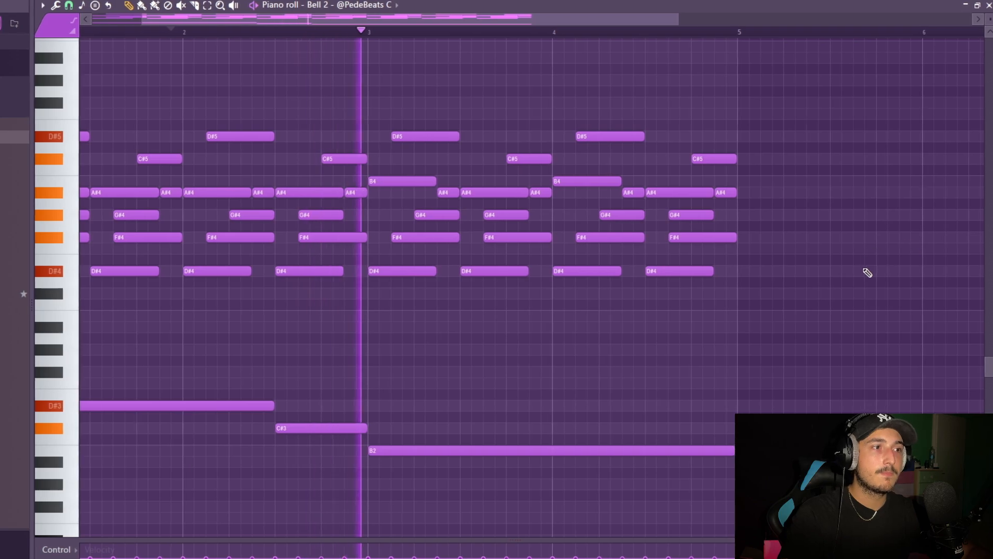
drag(669, 191, 672, 179)
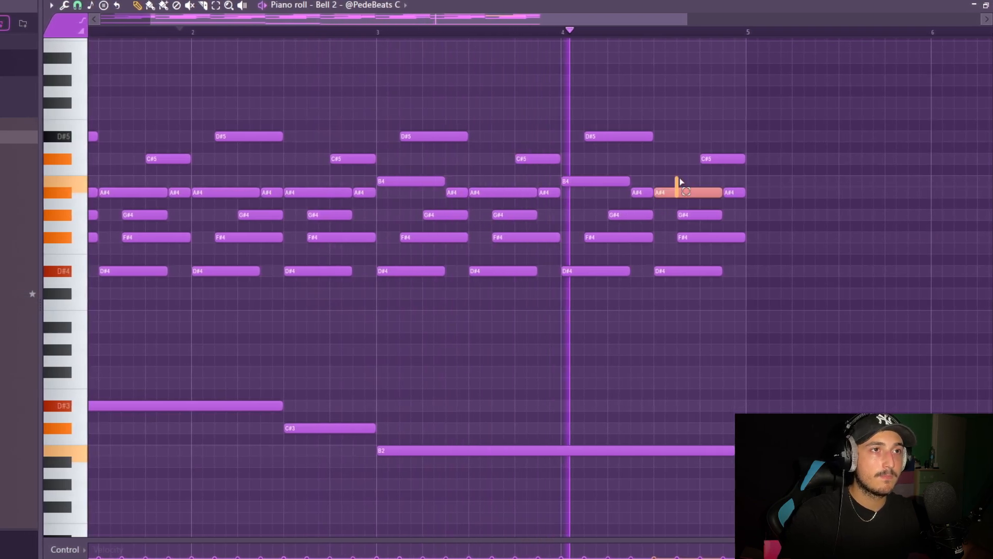
ctrl+click(924, 301)
scroll(926, 304, down, 3)
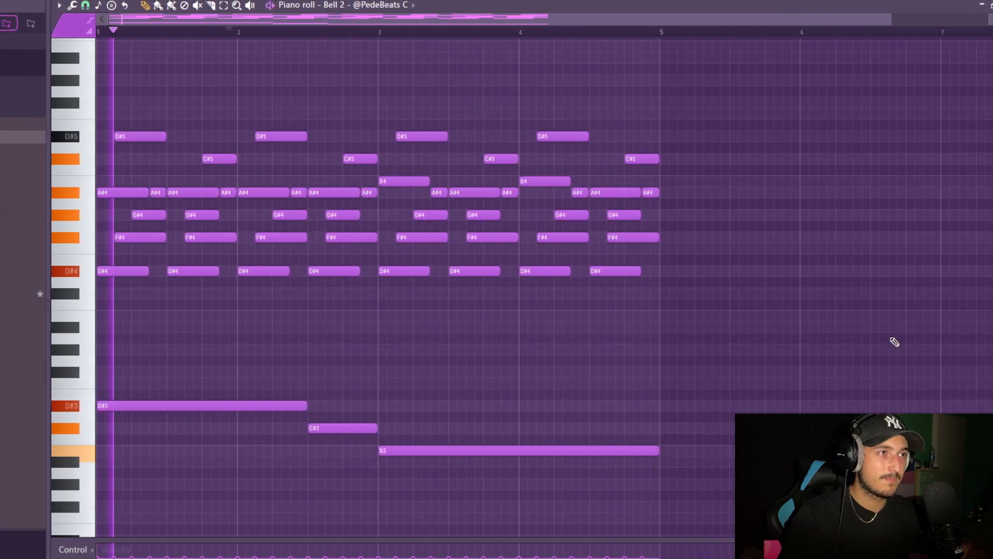
Step: Select all the Bell 2 notes and transpose them down one octave
drag(871, 400, 125, 101)
drag(839, 421, 124, 101)
drag(814, 490, 124, 101)
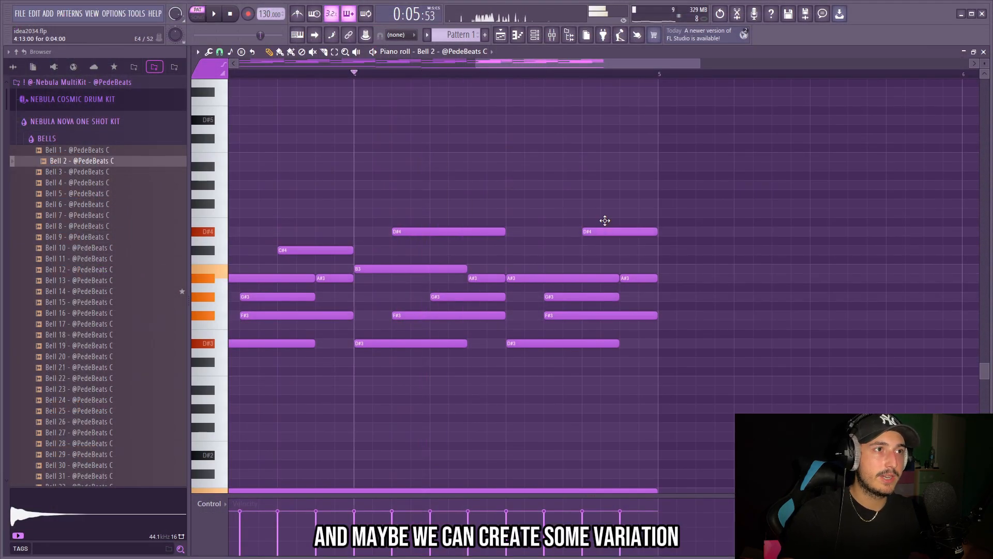
Step: Add a top melody across the four bars with A#4, G#4, F#4, F4 and B4 notes
key(space)
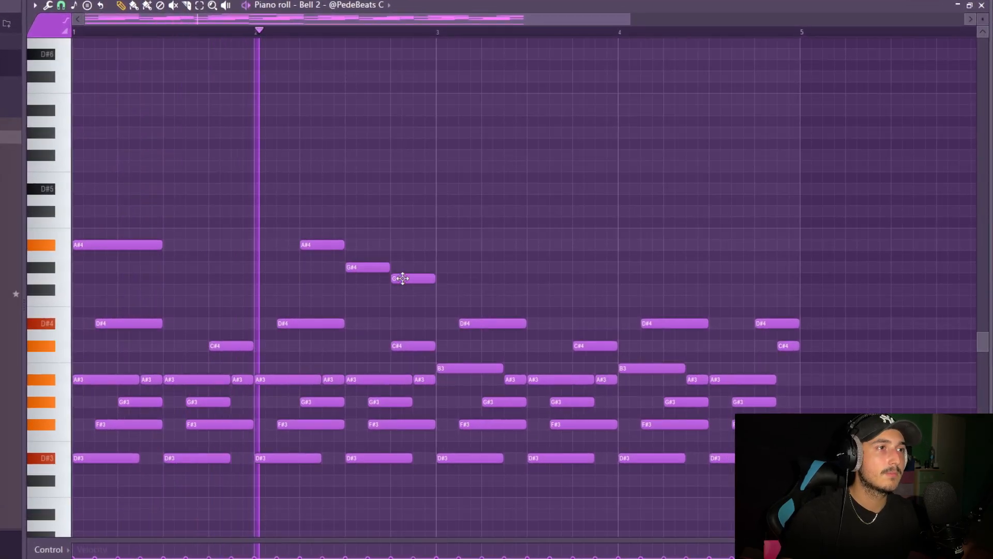
scroll(534, 289, down, 3)
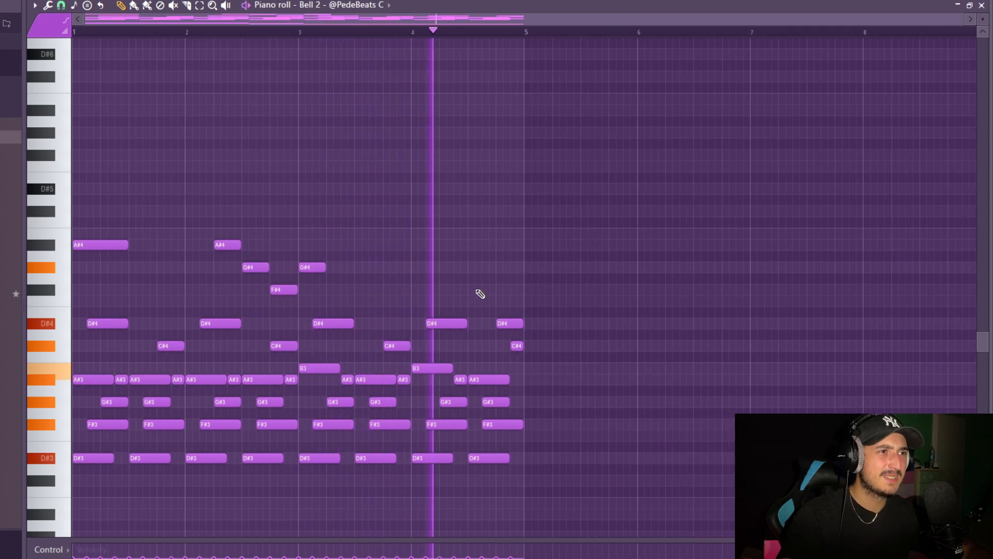
scroll(389, 295, up, 3)
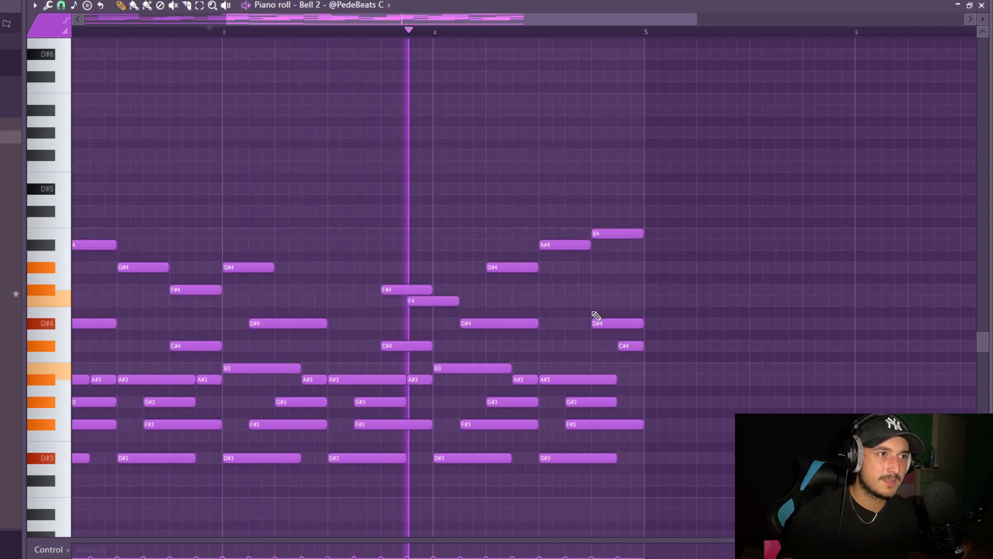
scroll(653, 310, down, 3)
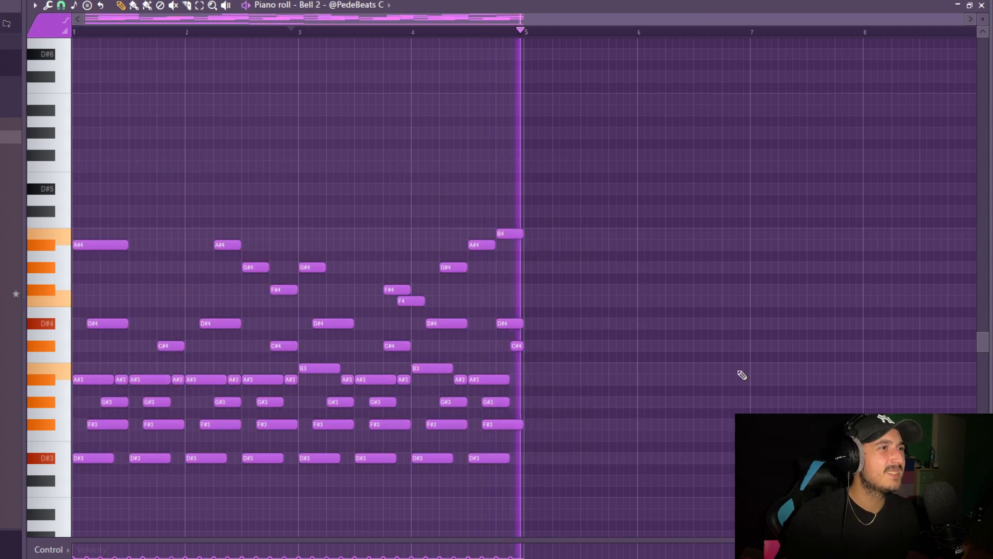
Step: Select the notes in the first half of bar 1 to examine which scale notes the melody uses
scroll(393, 311, down, 4)
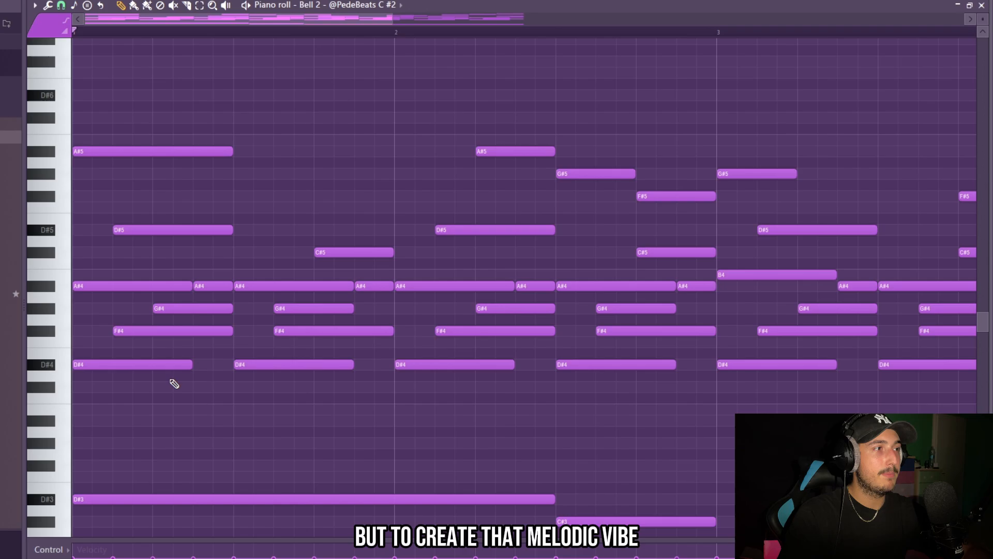
drag(174, 383, 141, 45)
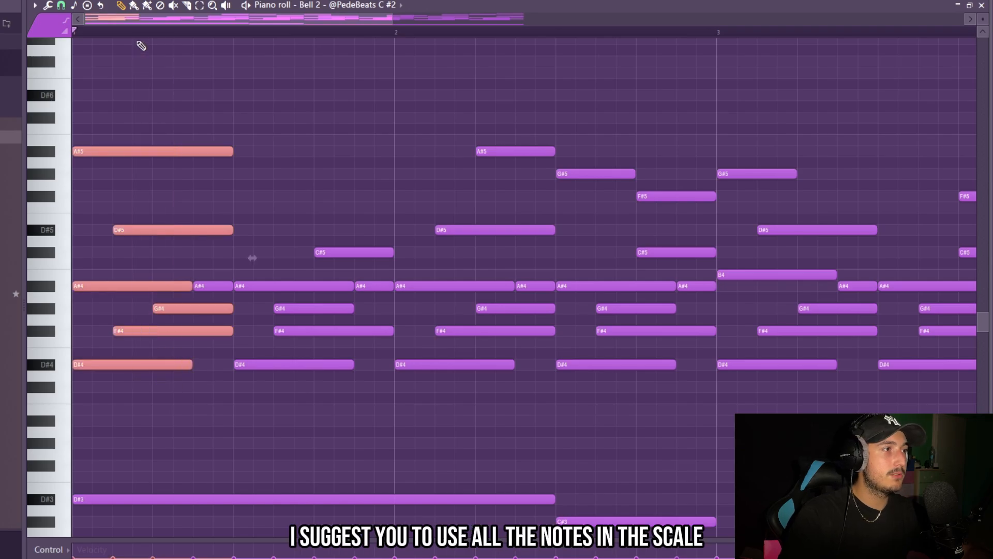
scroll(240, 211, down, 1)
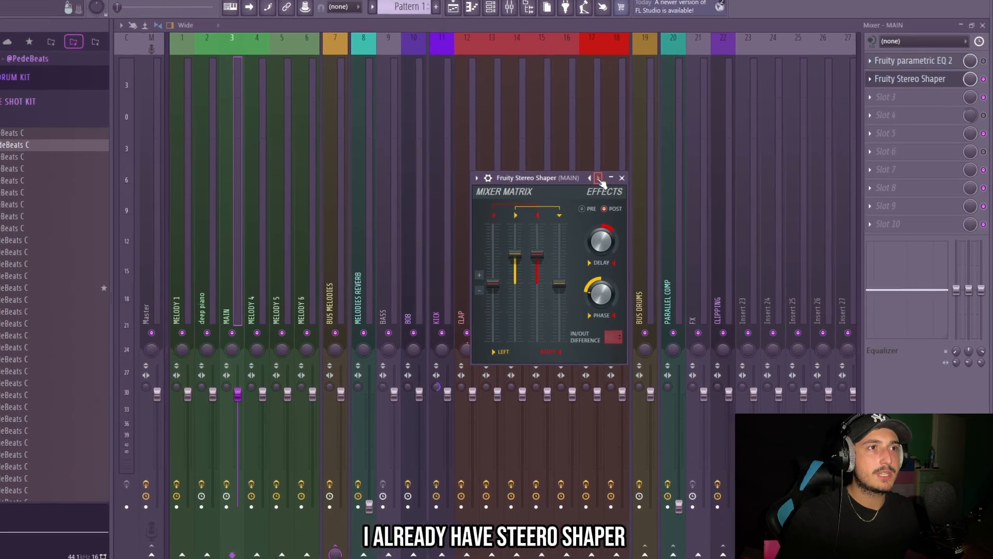
Step: Process the MAIN mixer track with Fruity parametric EQ 2 low and high cuts, Fruity Reeverb 2 and Fruity Chorus
right_click(628, 191)
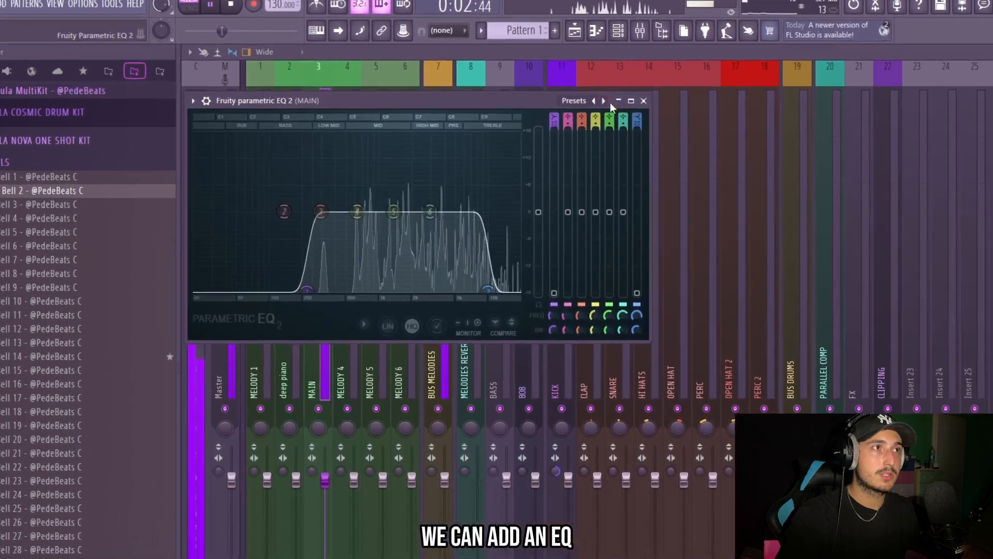
click(610, 102)
click(639, 148)
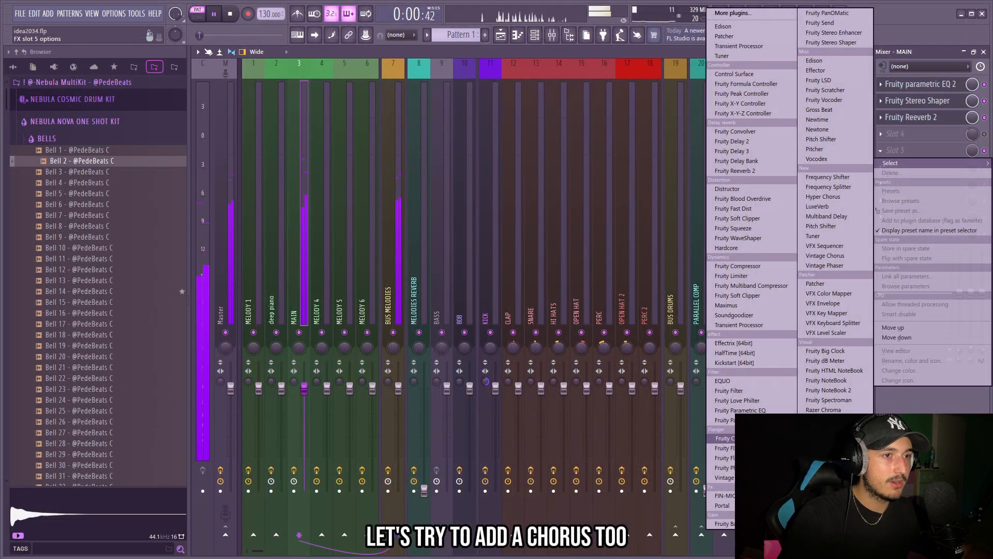
click(723, 438)
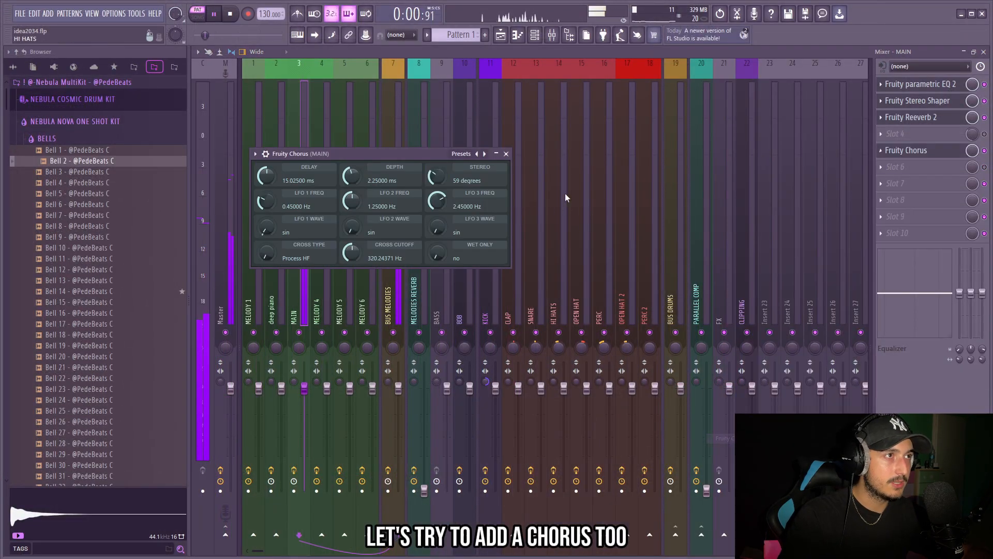
click(973, 150)
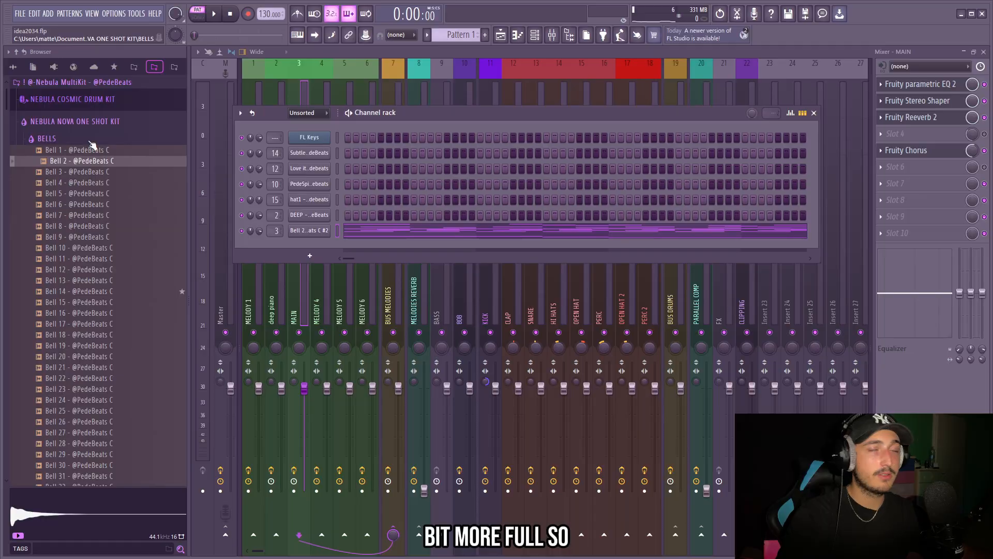
Step: Replace the sample of the key channel on mixer track 5 with Key 35 from the KEYS folder and play the pattern
click(89, 141)
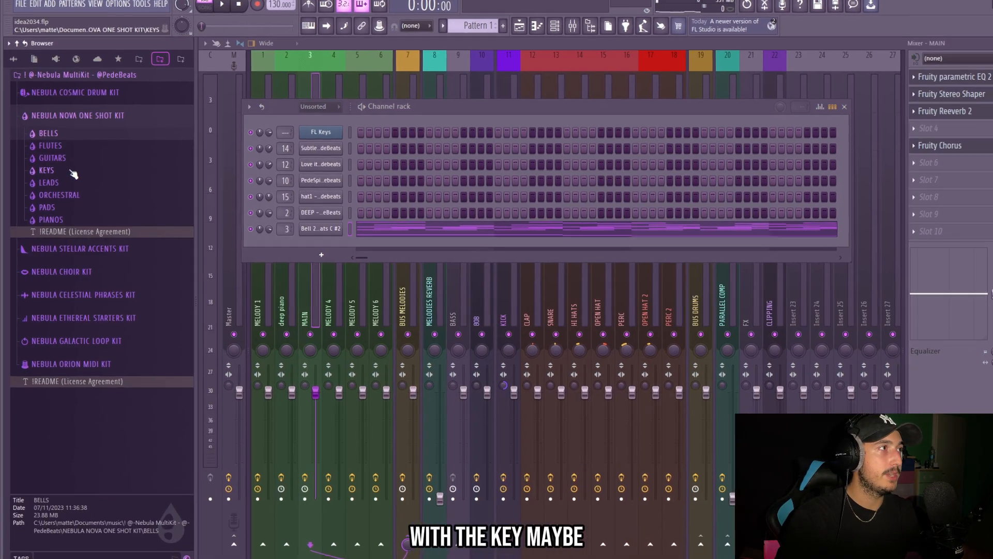
click(70, 174)
scroll(95, 242, down, 3)
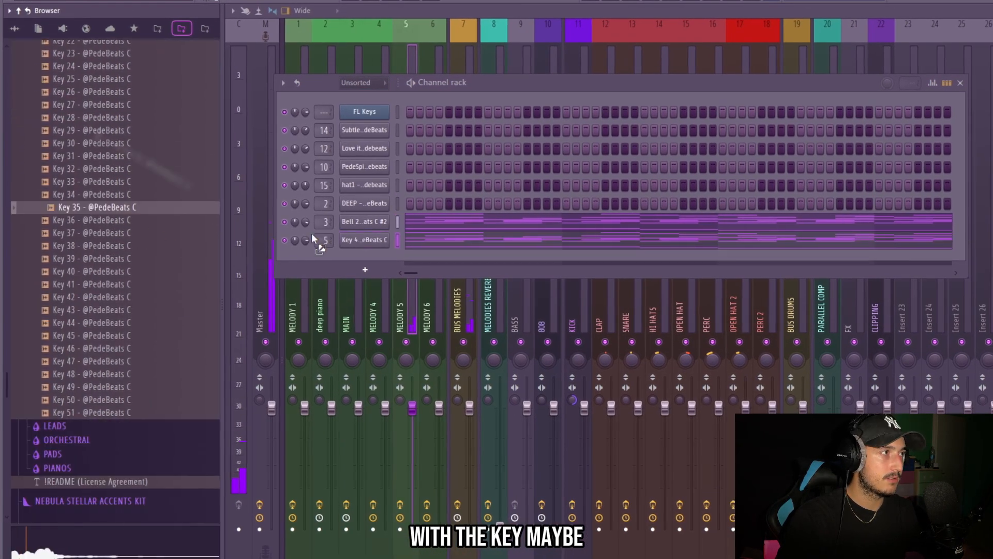
drag(311, 234, 382, 242)
key(space)
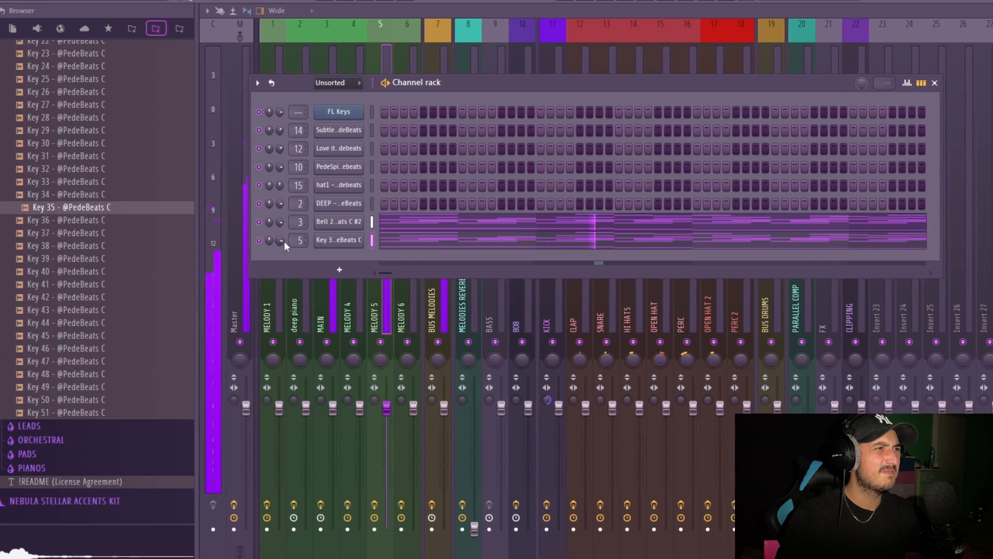
Step: Check the sampler settings and the notes of the Key 35 channel
click(346, 239)
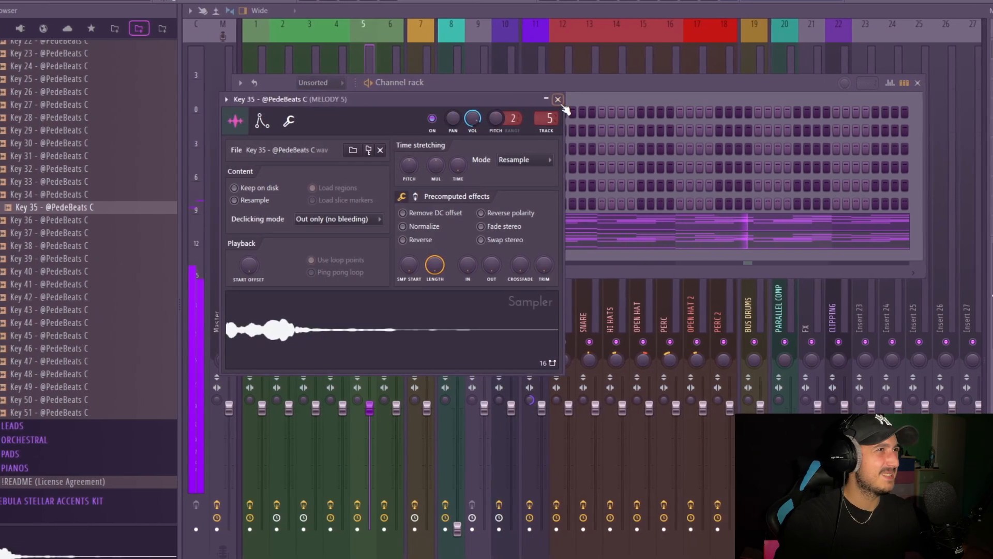
click(567, 99)
click(461, 242)
scroll(85, 292, up, 2)
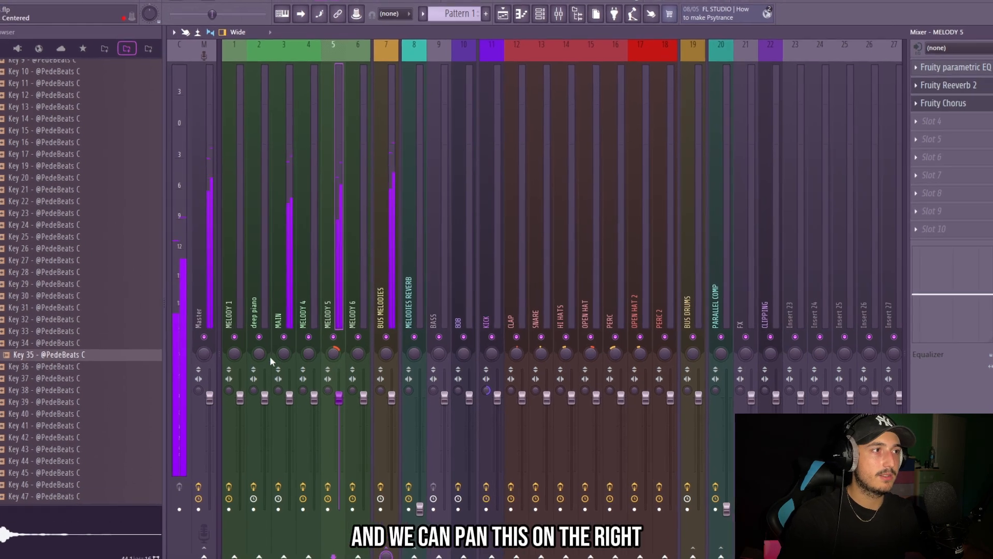
Step: Pan the MAIN mixer track to the left, opposite MELODY 5
drag(299, 347, 301, 352)
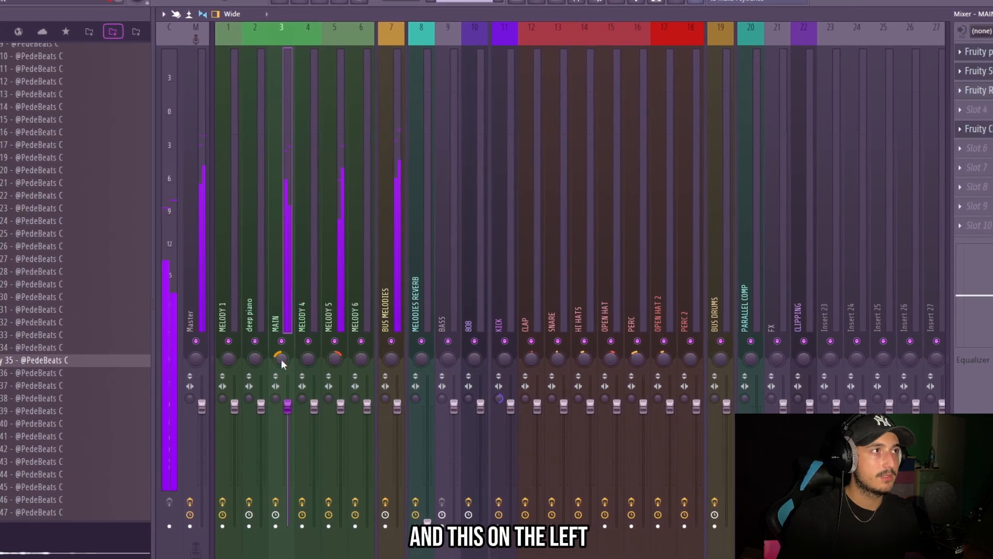
Step: Copy the three Bell 2 bass notes to the DEEP channel at D#5, C#5 and B4, playing the Deep Piano F# sample
click(334, 206)
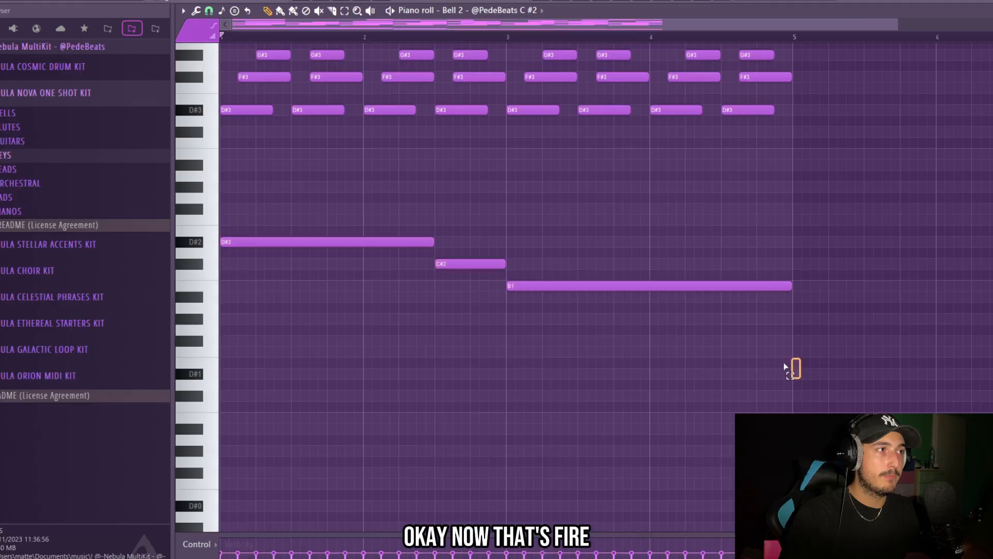
drag(752, 377, 182, 176)
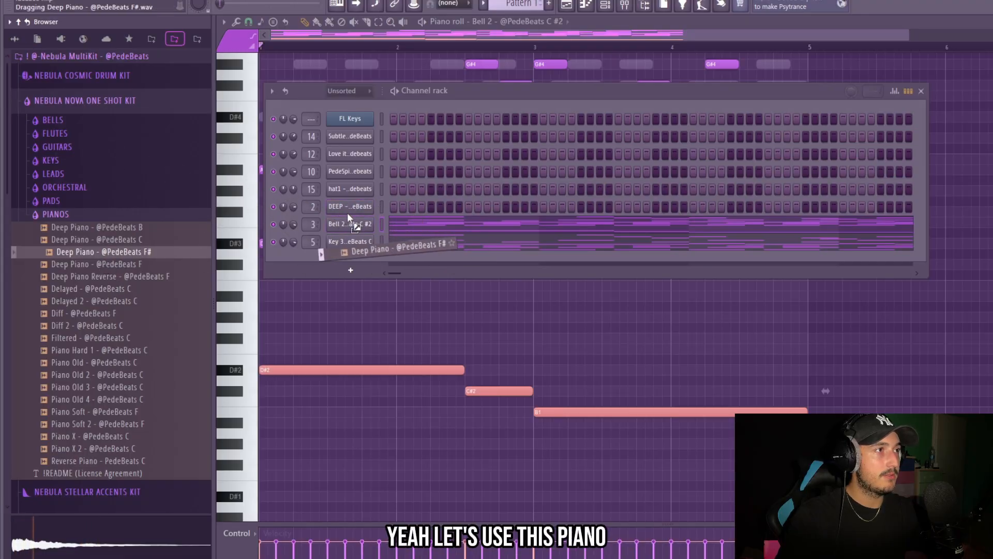
mouse_move(347, 212)
mouse_down()
mouse_move(302, 208)
mouse_move(335, 223)
mouse_up()
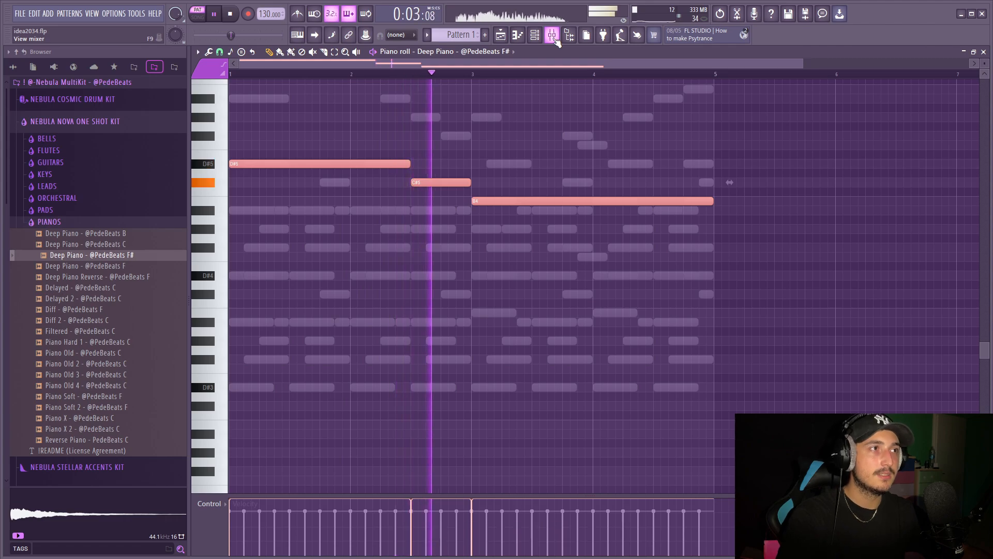
Step: Raise the volume of the deep piano mixer track to 109%
click(553, 36)
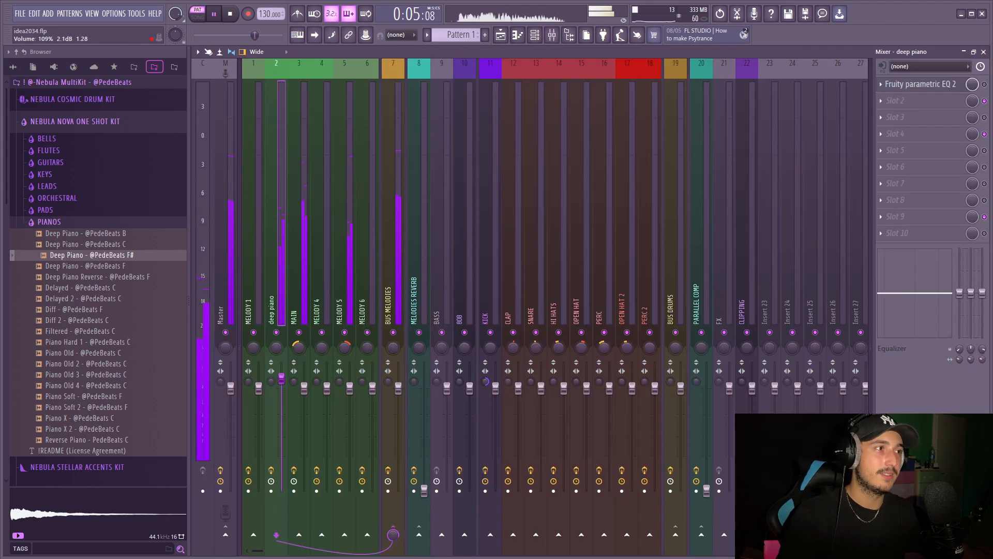
click(501, 35)
click(535, 36)
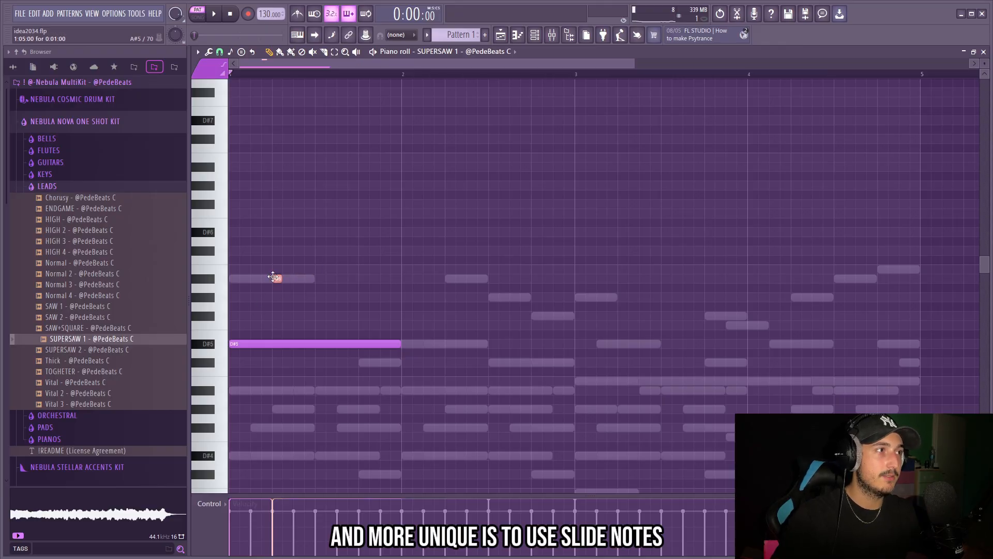
Step: Add an A#5 slide note in bar 1 of SUPERSAW 1, and a long B4 note with a D#5 slide note in bar 2
click(276, 277)
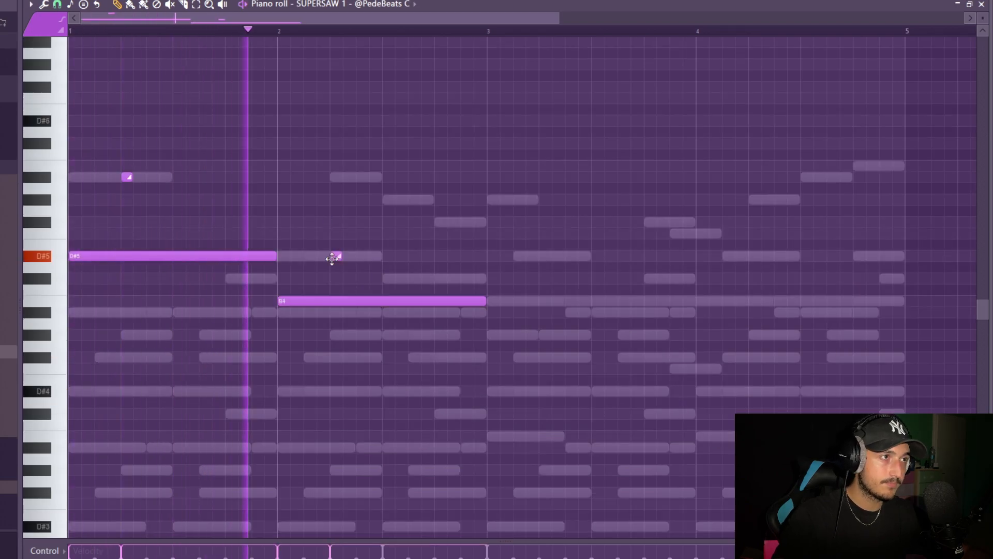
scroll(322, 311, down, 1)
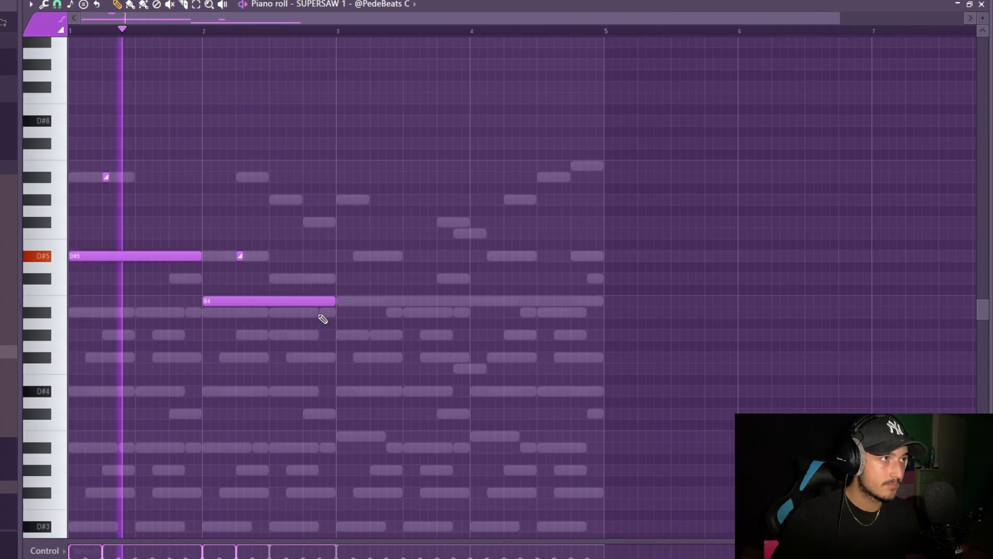
scroll(69, 179, up, 3)
scroll(293, 261, down, 2)
scroll(294, 284, down, 3)
scroll(294, 289, down, 1)
Step: Duplicate the two-bar SUPERSAW 1 phrase into bars 3 and 4 and select all of its notes
drag(340, 284, 80, 42)
key(ctrl+b)
drag(585, 354, 81, 122)
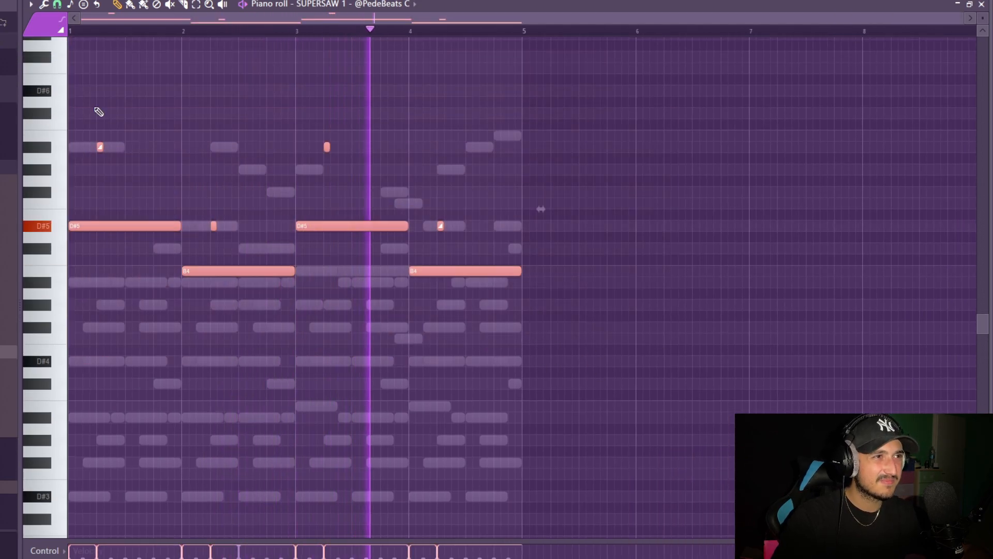
Step: Shorten the last B4 note in bar 4 of SUPERSAW 1 and end the bar with a short C#5 note
ctrl+click(519, 347)
scroll(520, 305, up, 2)
drag(468, 281, 449, 282)
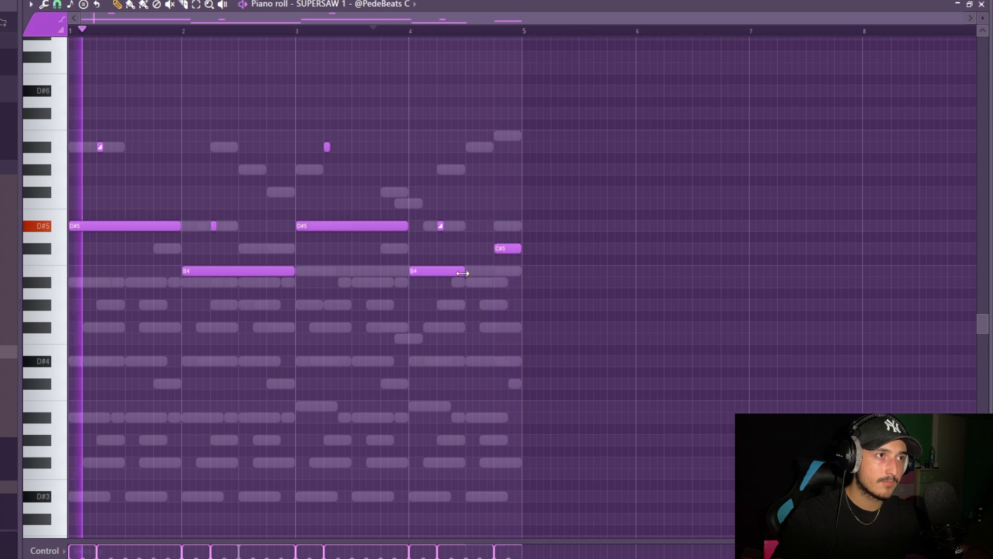
key(ctrl+a)
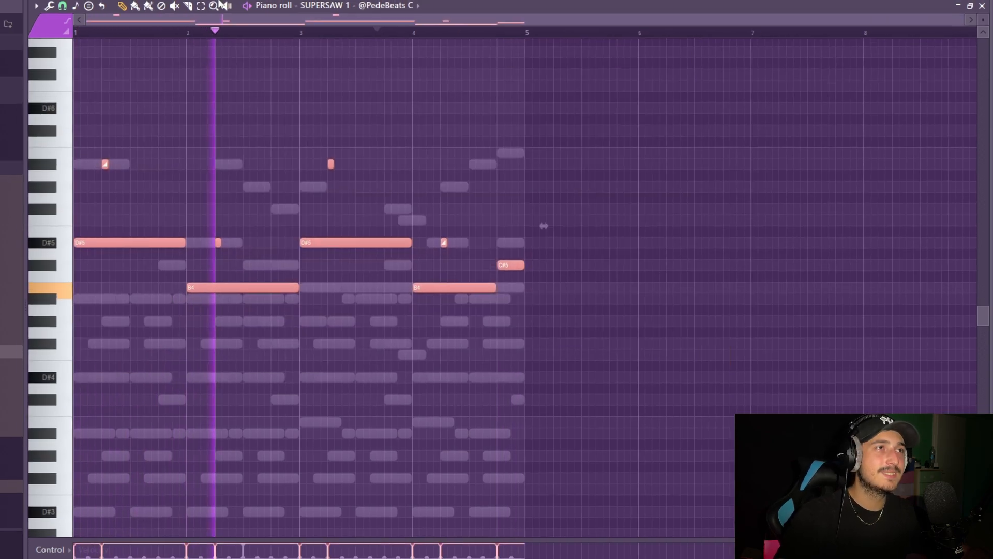
Step: Add Fruity Reeverb 2 after the EQ on the MELODY 6 mixer track and open that track's Fruity parametric EQ 2
click(555, 36)
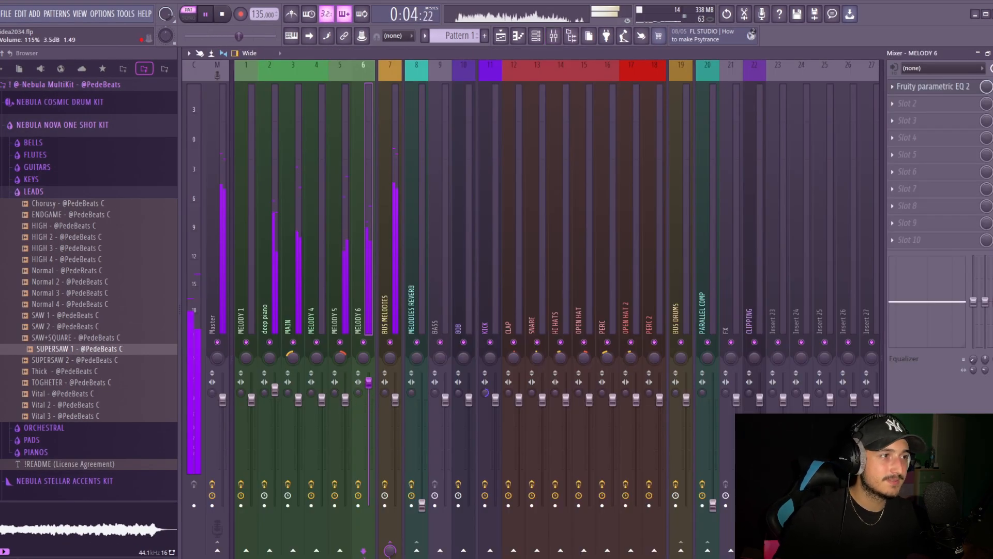
click(923, 106)
click(763, 178)
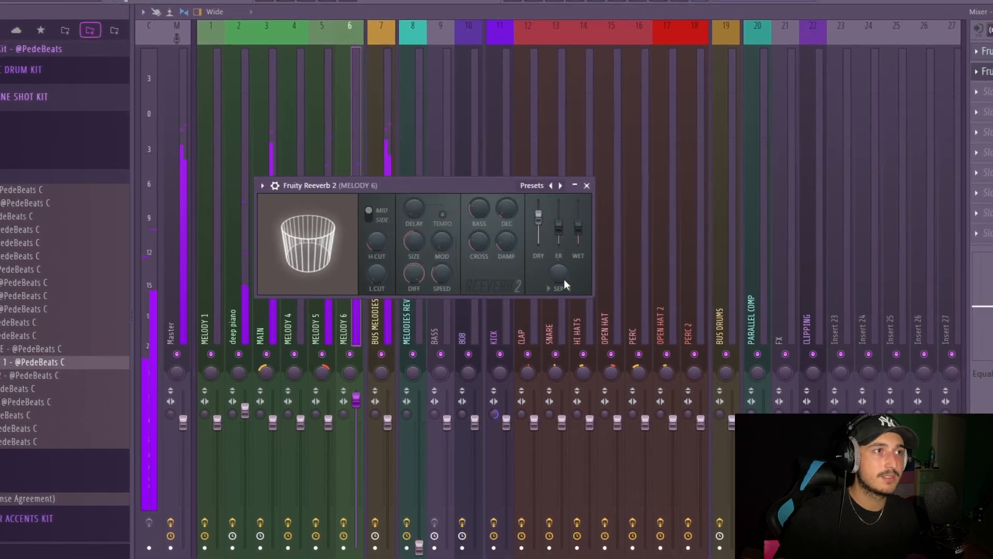
click(987, 50)
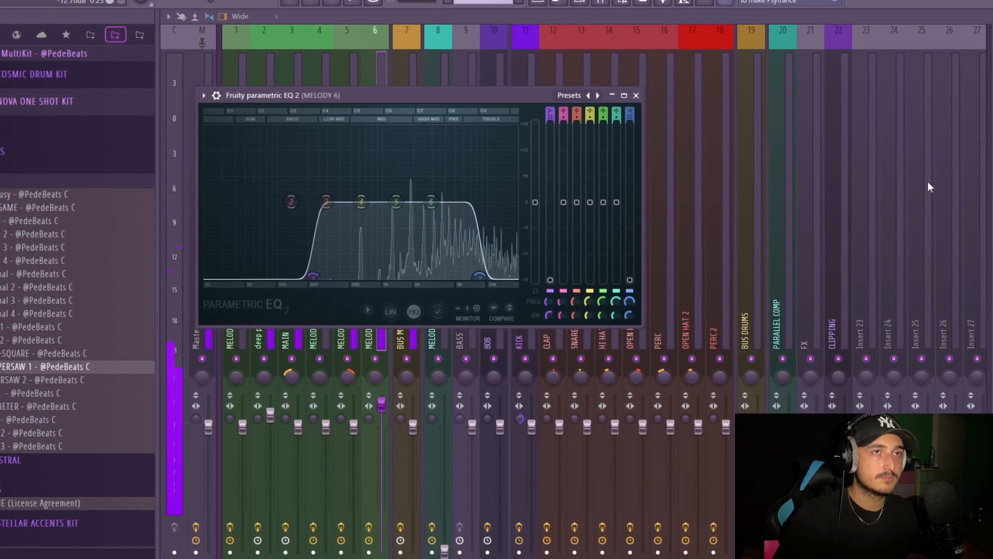
Step: Add Fruity delay 2 to the MELODY 6 mixer track with P.Pong feedback and lower its input volume
click(991, 111)
click(820, 126)
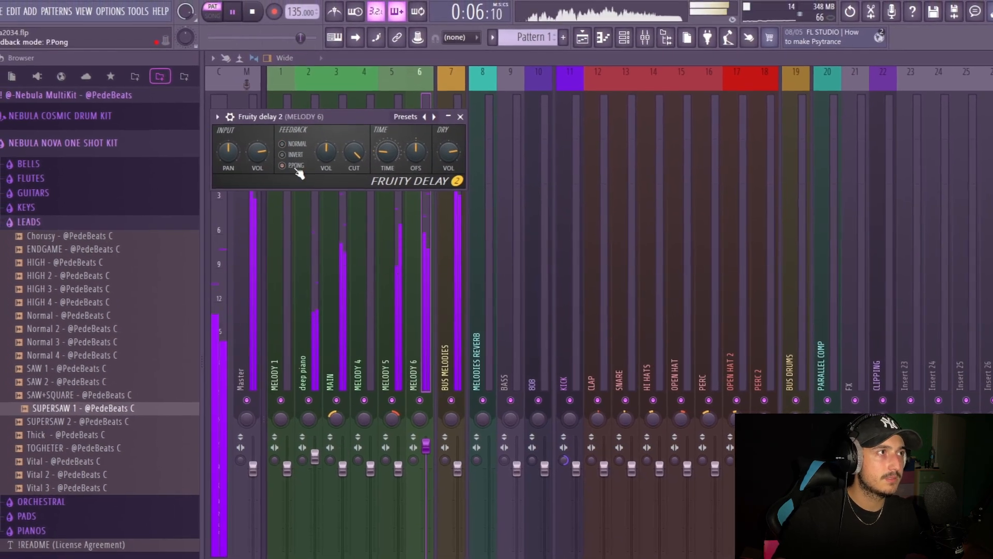
drag(252, 152, 253, 165)
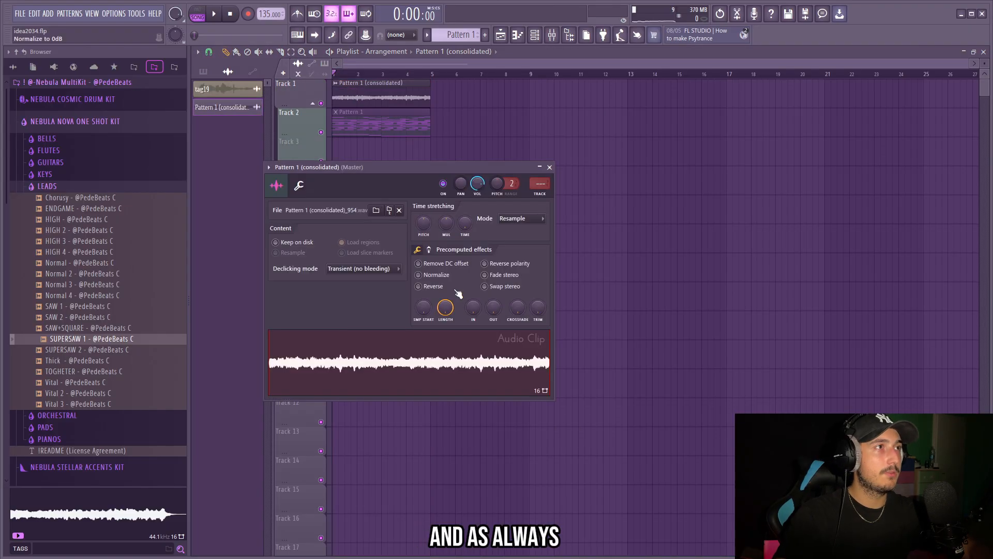
Step: Reverse the Pattern 1 (consolidated) audio clip and play back the arrangement
click(448, 288)
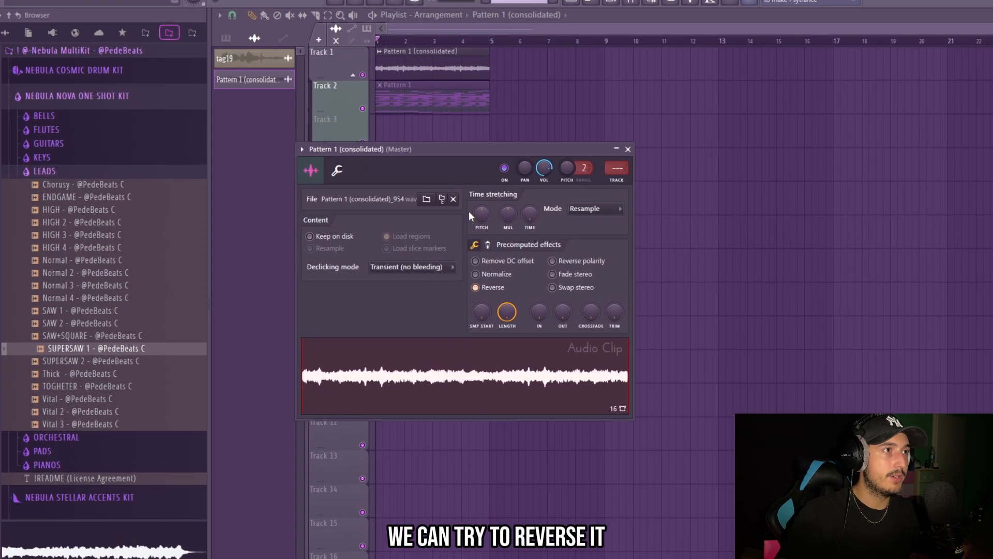
key(space)
click(367, 42)
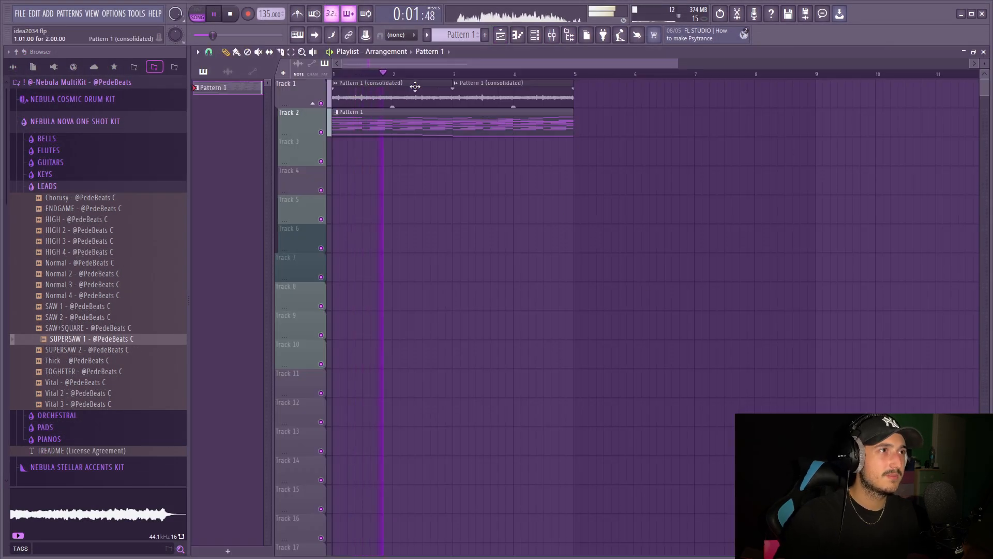
Step: Check the reversed clip's channel settings and automate its panning with a zigzag curve across bars 1 to 4
double_click(415, 86)
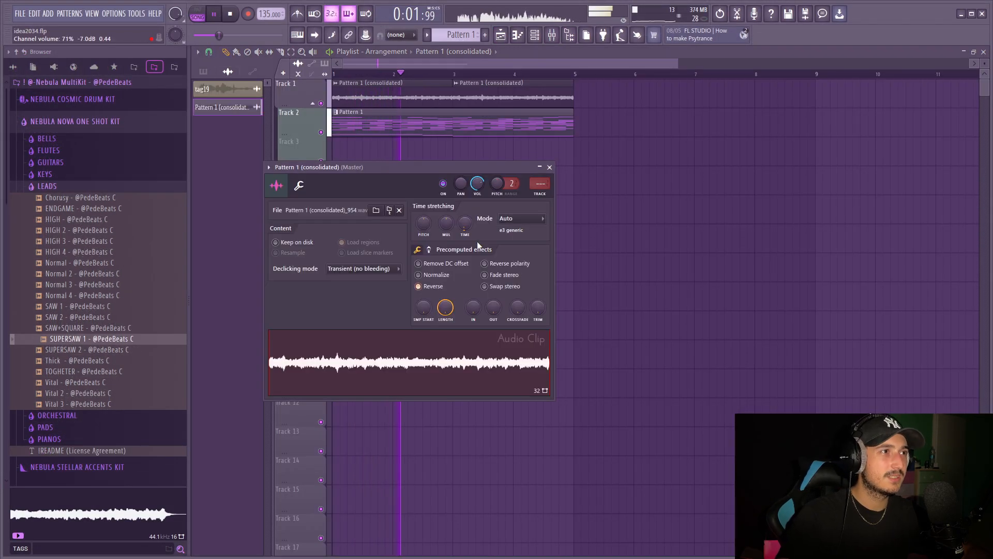
click(550, 37)
right_click(755, 376)
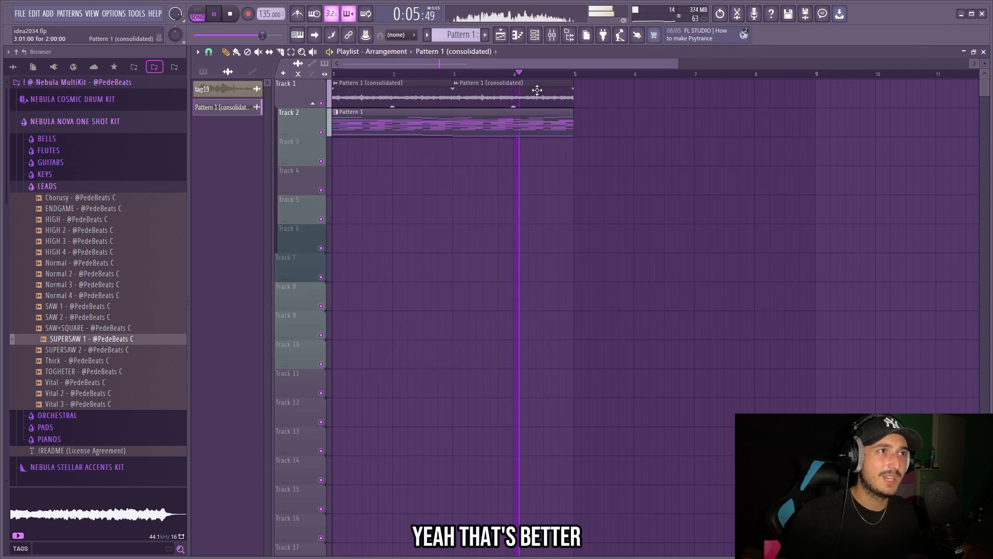
double_click(537, 89)
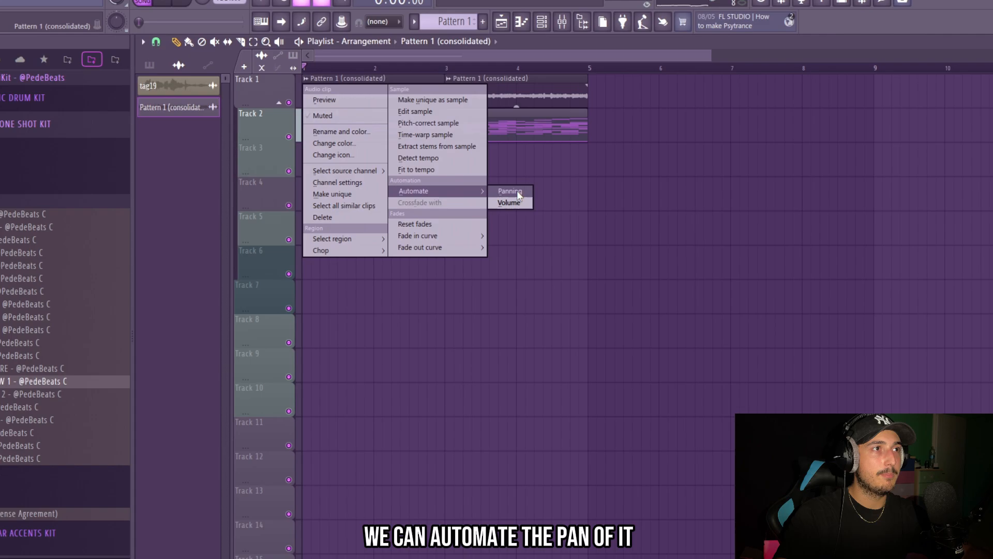
click(512, 194)
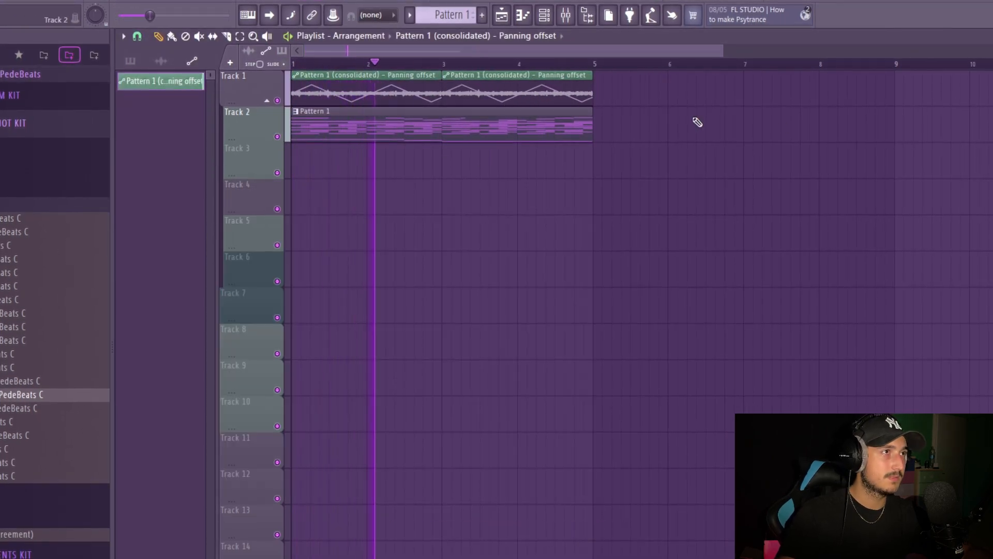
drag(686, 96, 309, 73)
ctrl+click(740, 131)
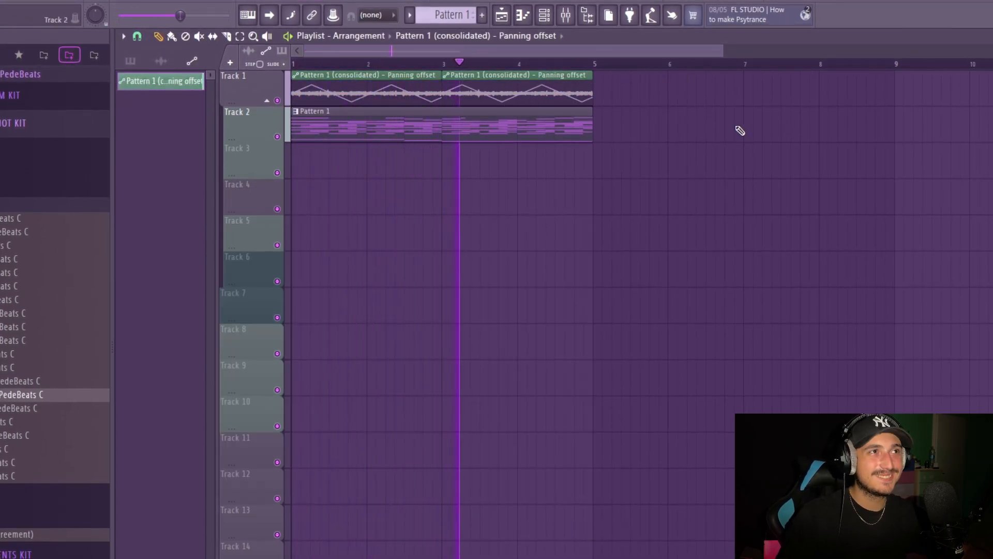
drag(723, 213, 291, 73)
ctrl+click(722, 213)
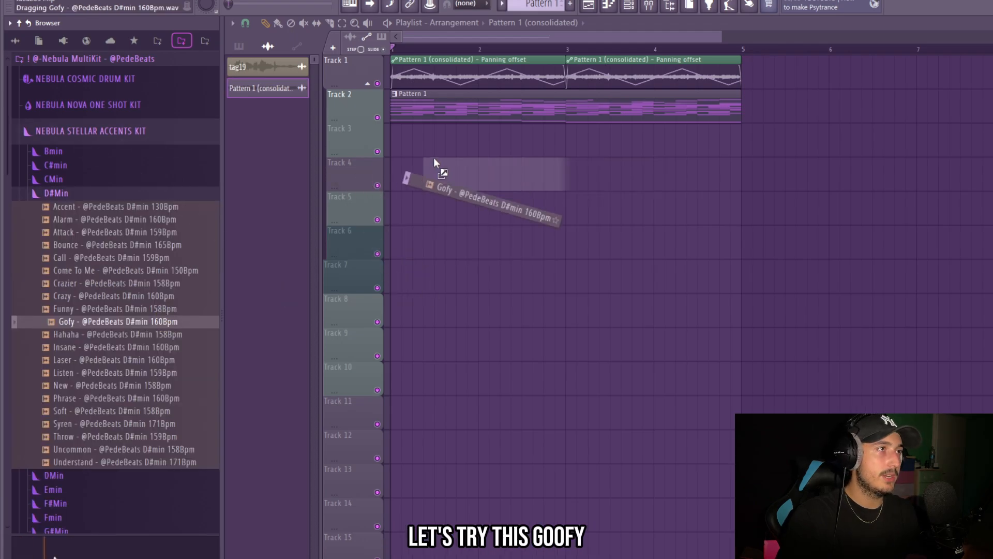
Step: Place the Gofy D#min accent on Track 3 across bars 1 to 4 and duplicate the Pattern 1 clip into bars 5 to 8
drag(434, 158, 621, 182)
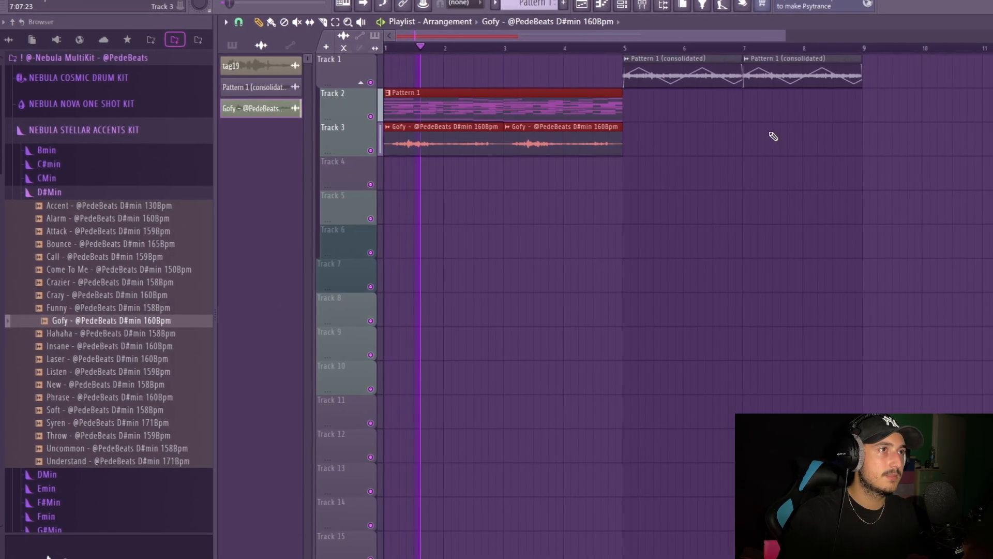
ctrl+click(571, 106)
key(ctrl+b)
Step: Open the channel settings of the second Gofy clip on Track 3
drag(957, 199, 394, 70)
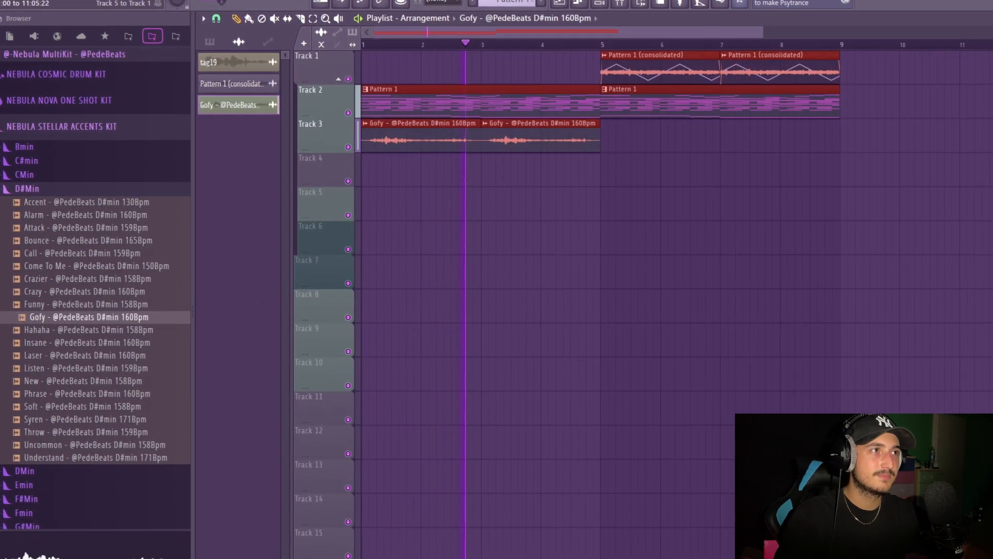
drag(939, 207, 606, 76)
drag(906, 233, 404, 72)
ctrl+click(807, 211)
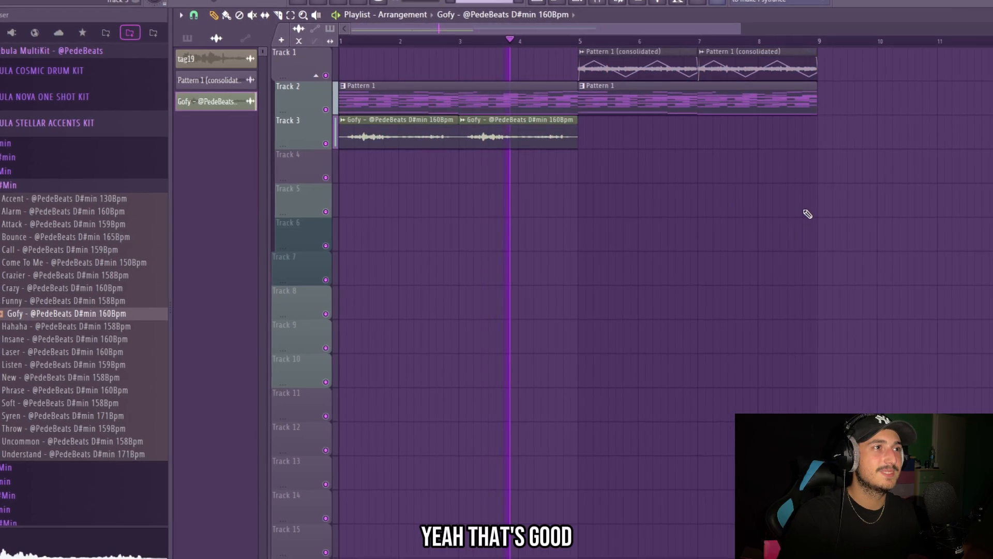
double_click(540, 140)
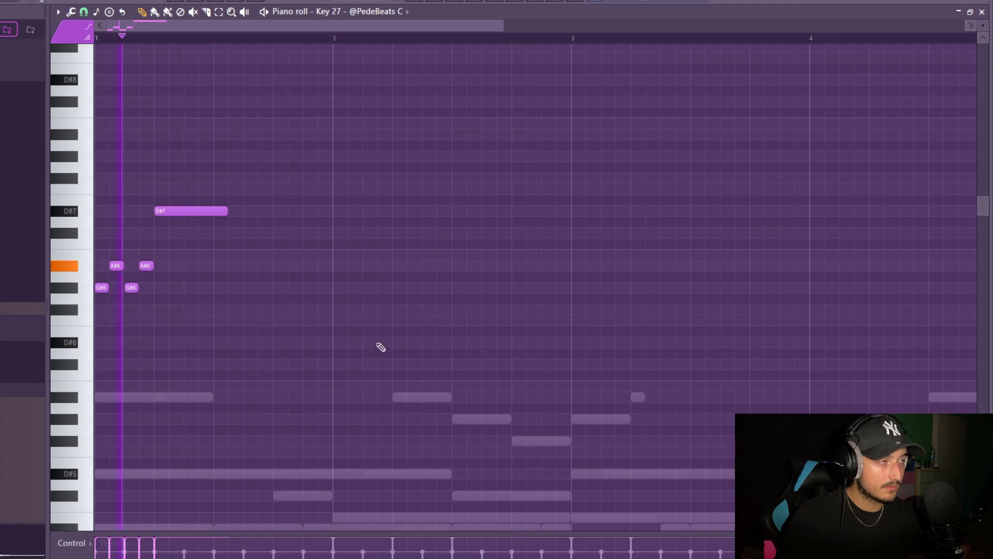
Step: Lower the long Key 27 note in bar 1 to D#6 and repeat the phrase in bar 2 with G#6 as its last note
drag(381, 347, 92, 162)
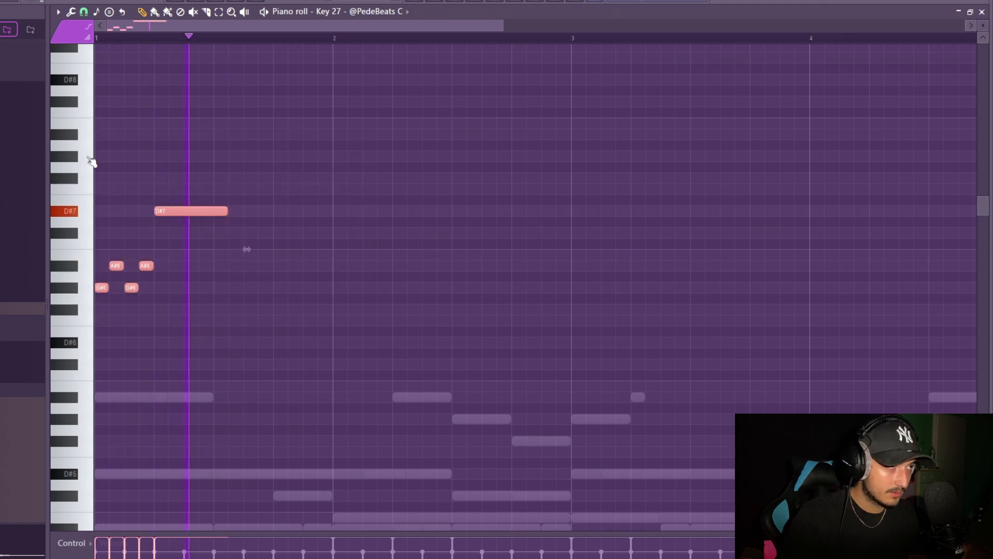
drag(346, 392, 96, 249)
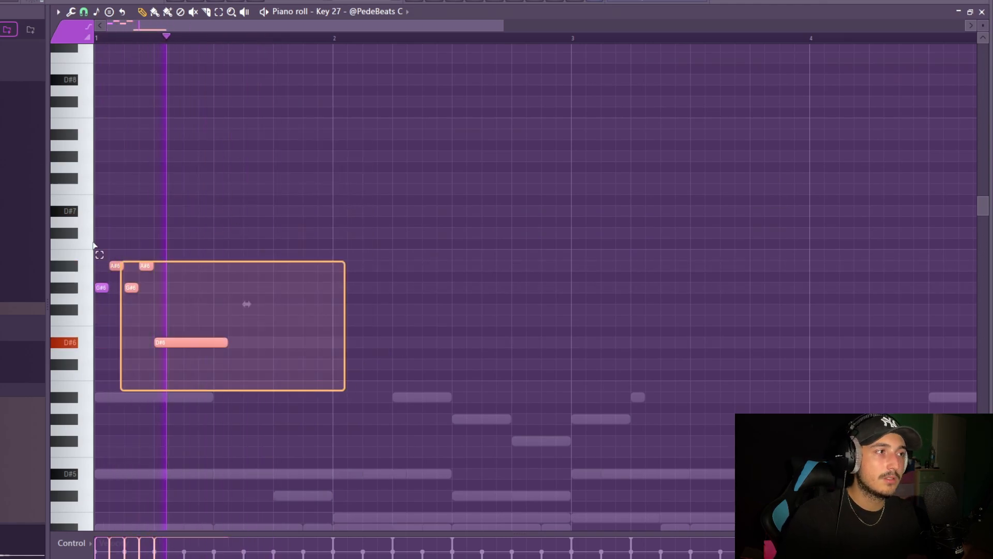
drag(416, 277, 407, 288)
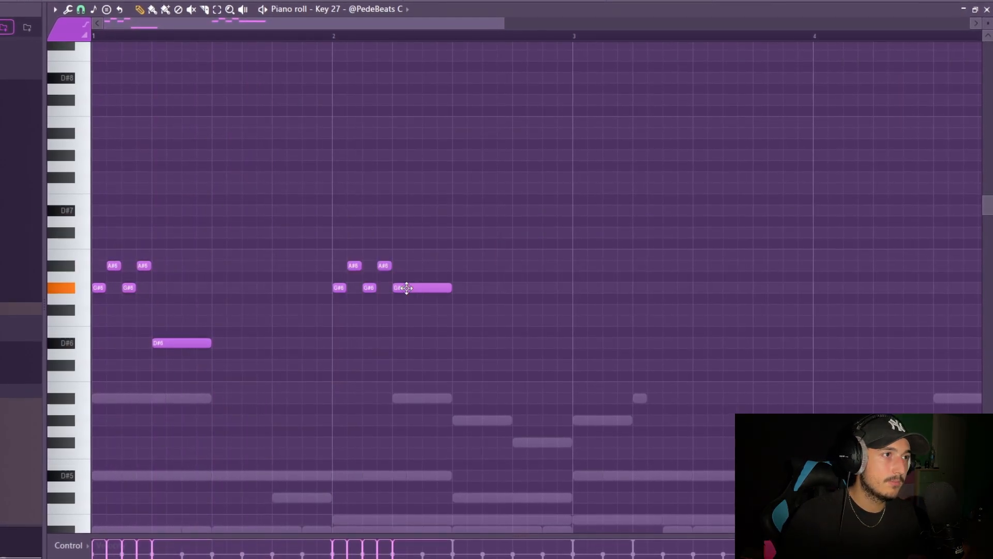
Step: Transpose all Key 27 notes down one octave and duplicate the two-bar phrase into bars 3 and 4
key(ctrl+a)
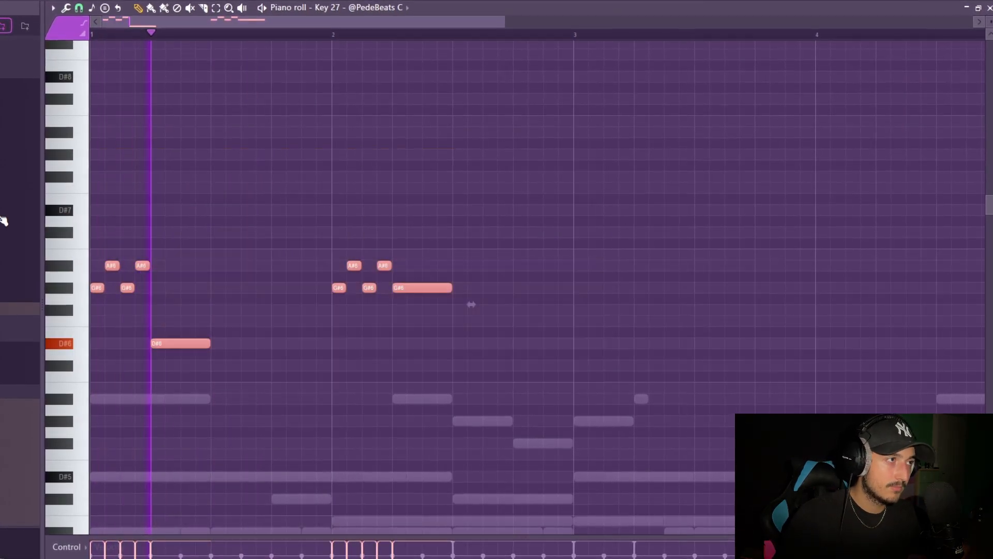
key(ctrl+Down)
scroll(300, 274, down, 3)
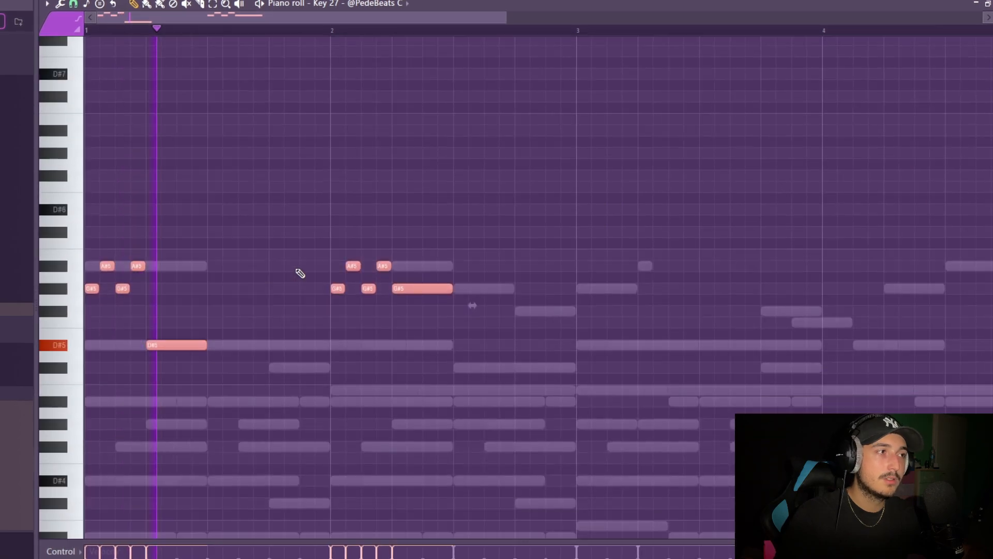
scroll(300, 273, down, 3)
mouse_move(397, 395)
mouse_down()
mouse_move(257, 346)
mouse_move(87, 251)
mouse_move(368, 287)
mouse_up()
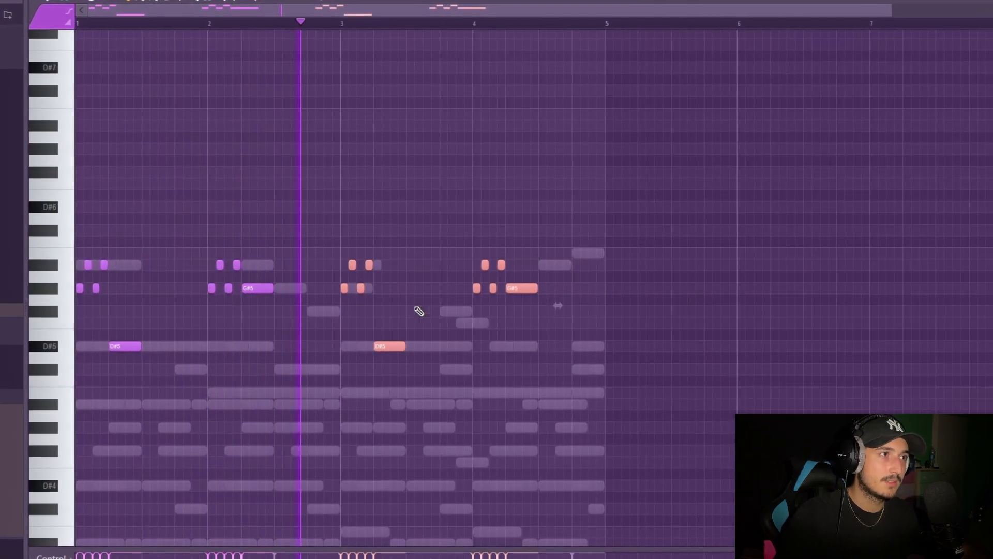
drag(718, 399, 62, 238)
ctrl+click(823, 371)
drag(883, 397, 38, 200)
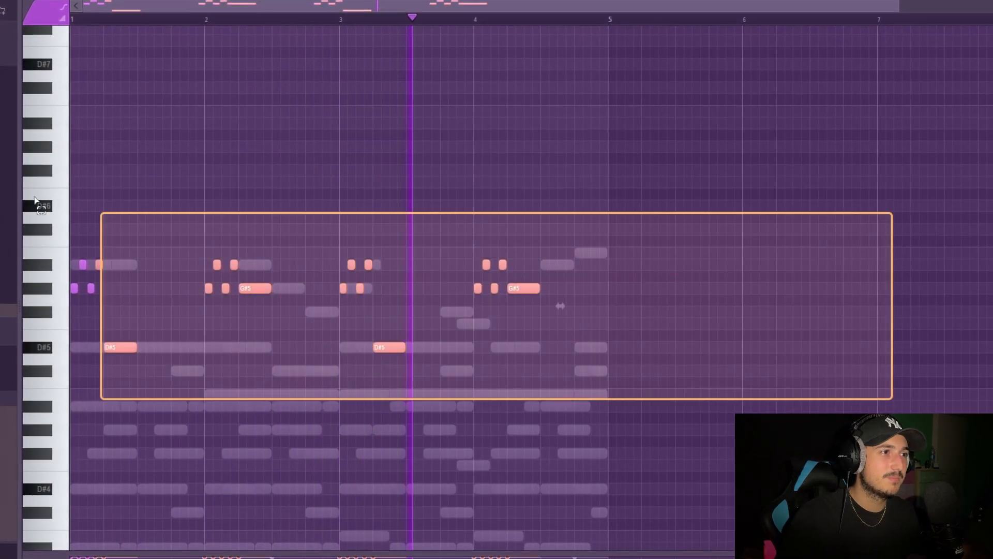
ctrl+click(833, 352)
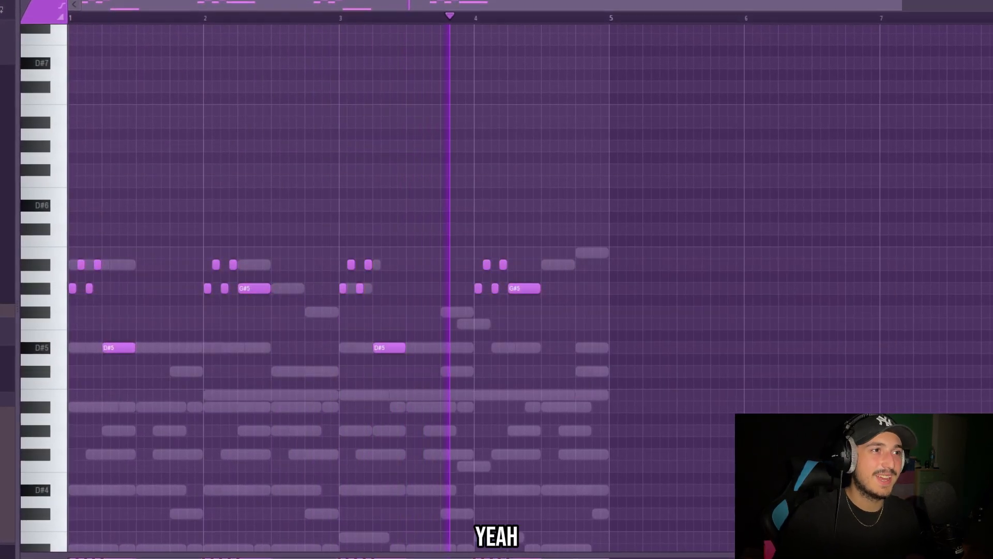
ctrl+click(835, 321)
drag(843, 430, 54, 141)
ctrl+click(836, 336)
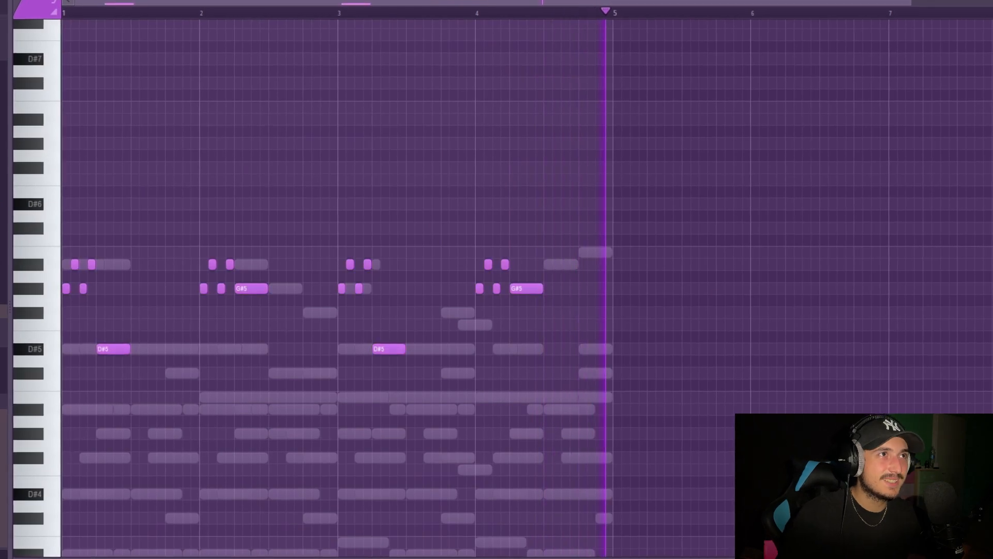
Step: Replace the Key 27 channel's sample with Key 21 and open the mixer
drag(80, 395, 330, 344)
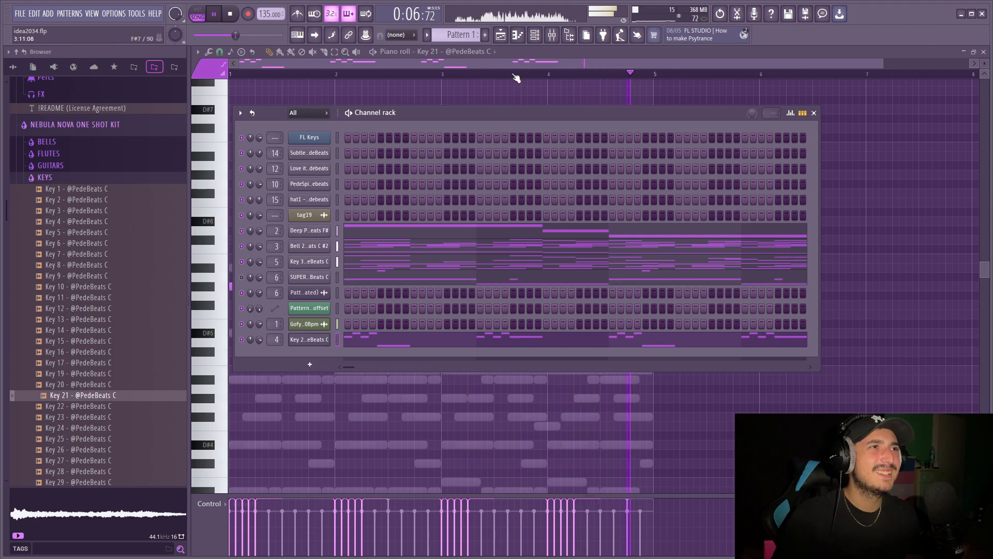
click(552, 35)
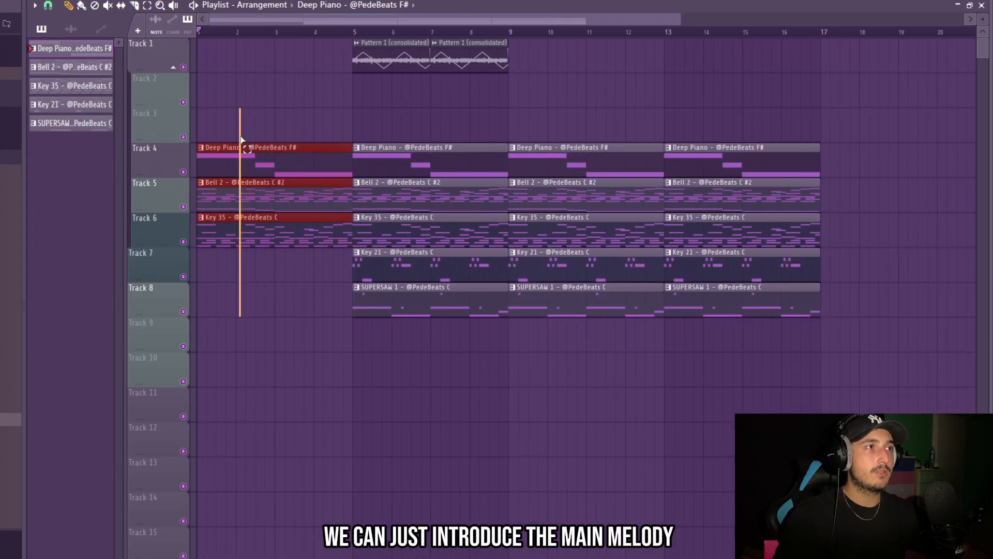
Step: Play the arrangement and remove the Deep Piano clip in bars 1 to 4 on Track 4
key(space)
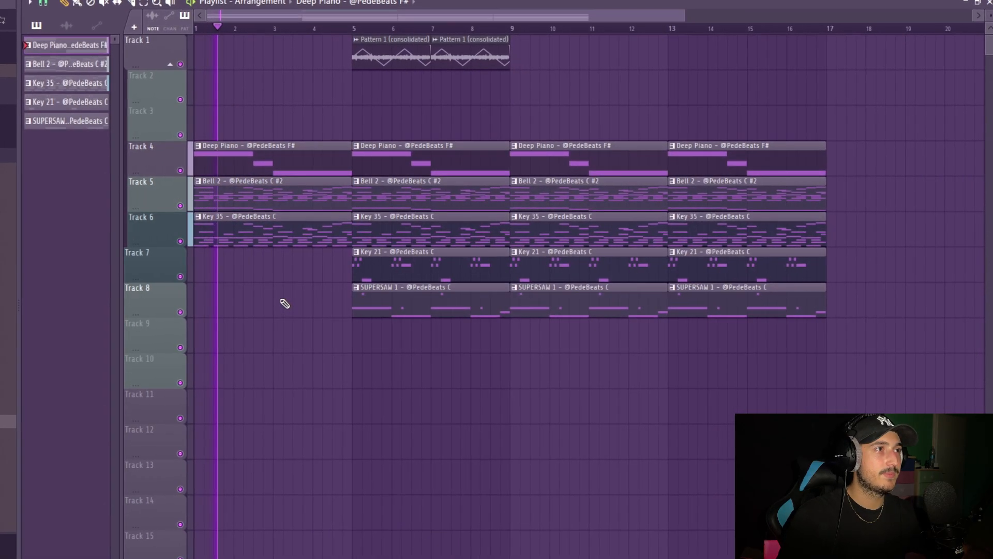
right_click(283, 150)
scroll(311, 265, down, 2)
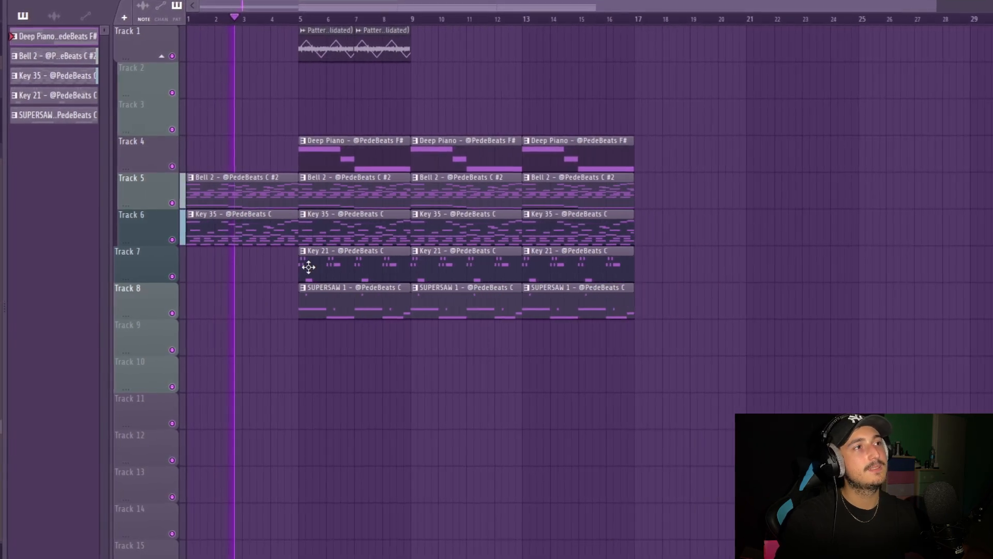
scroll(205, 260, up, 3)
scroll(198, 258, down, 2)
scroll(328, 240, up, 2)
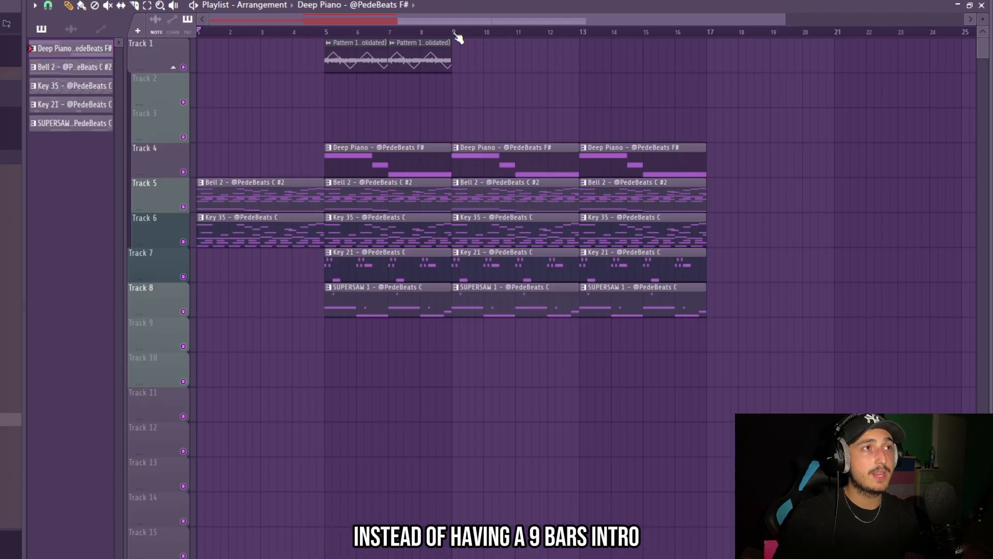
drag(454, 34, 199, 34)
ctrl+click(386, 34)
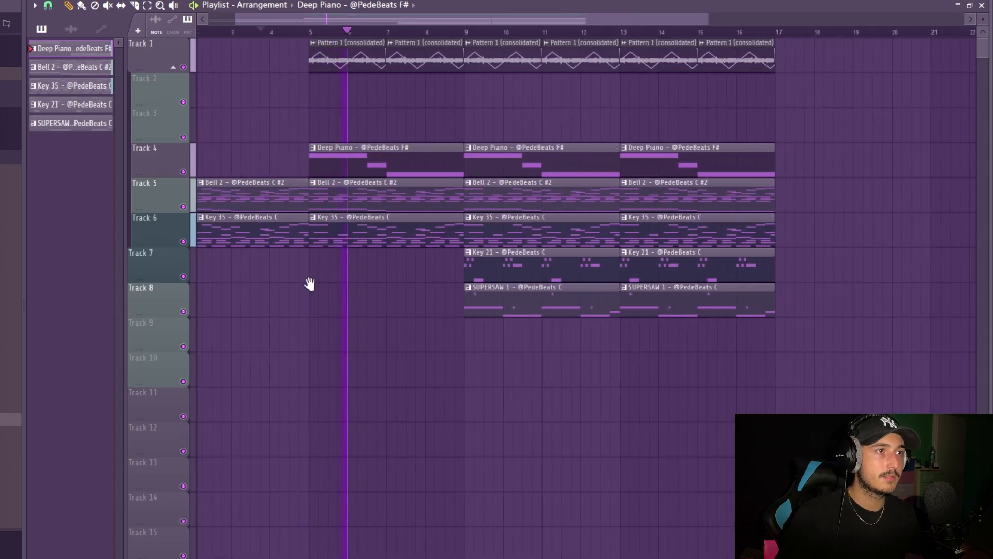
drag(310, 284, 443, 280)
scroll(443, 280, down, 2)
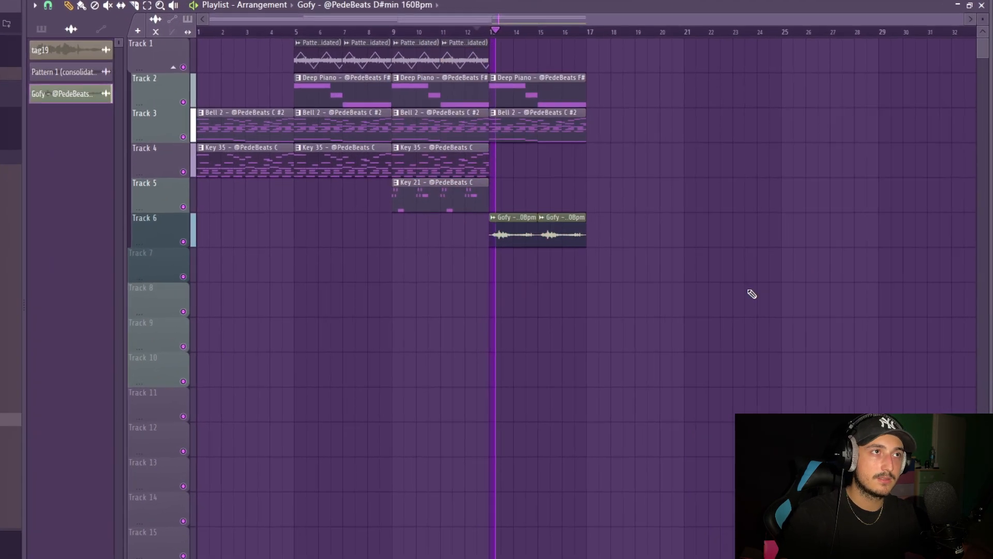
Step: Copy the Deep Piano and Bell 2 clips into bars 17 to 20 and add a Key 21 clip to the same bars on Track 5
double_click(511, 234)
click(491, 177)
drag(718, 271, 513, 61)
drag(619, 266, 521, 124)
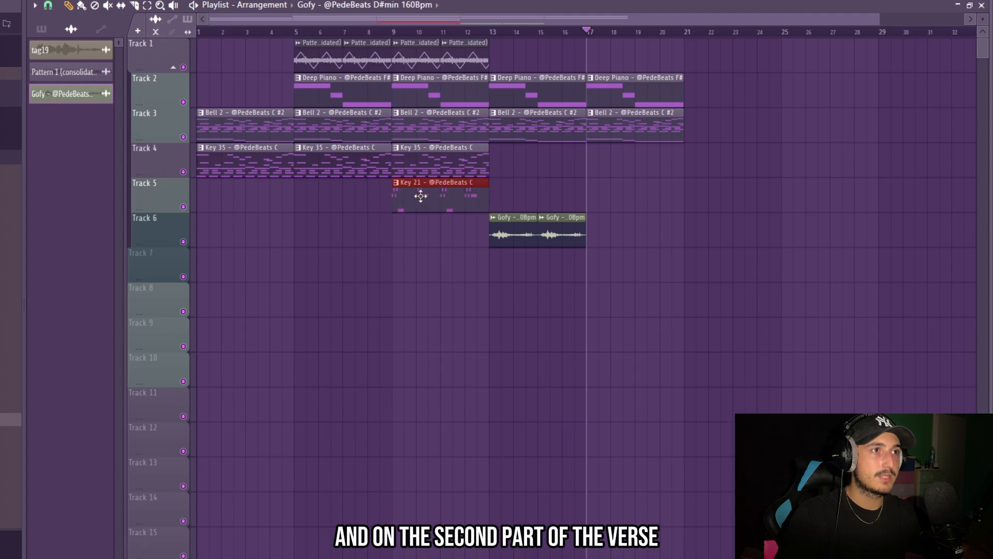
drag(421, 195, 613, 217)
scroll(776, 290, down, 1)
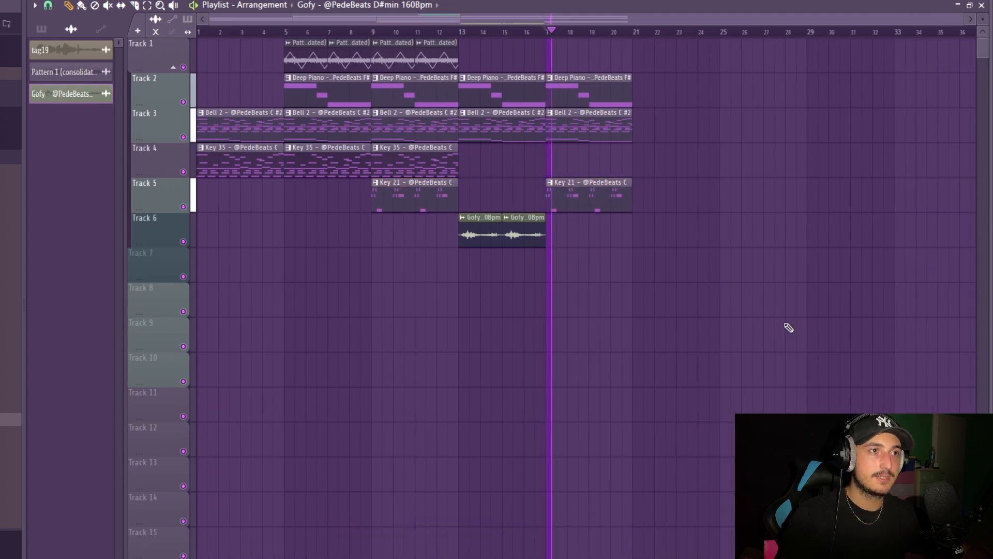
Step: Consolidate the whole arrangement into one audio clip and open it in a new Fruity Slicer channel
key(ctrl+a)
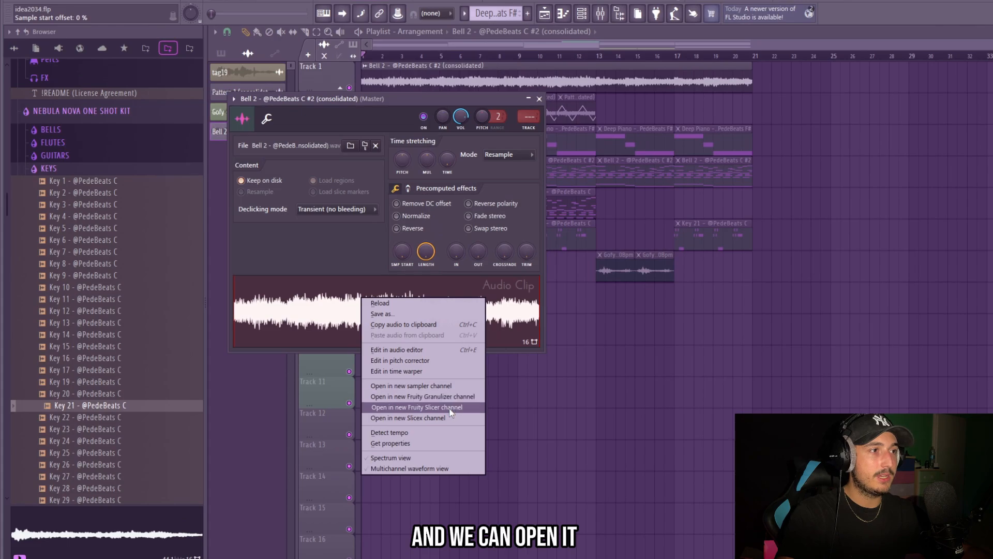
click(420, 406)
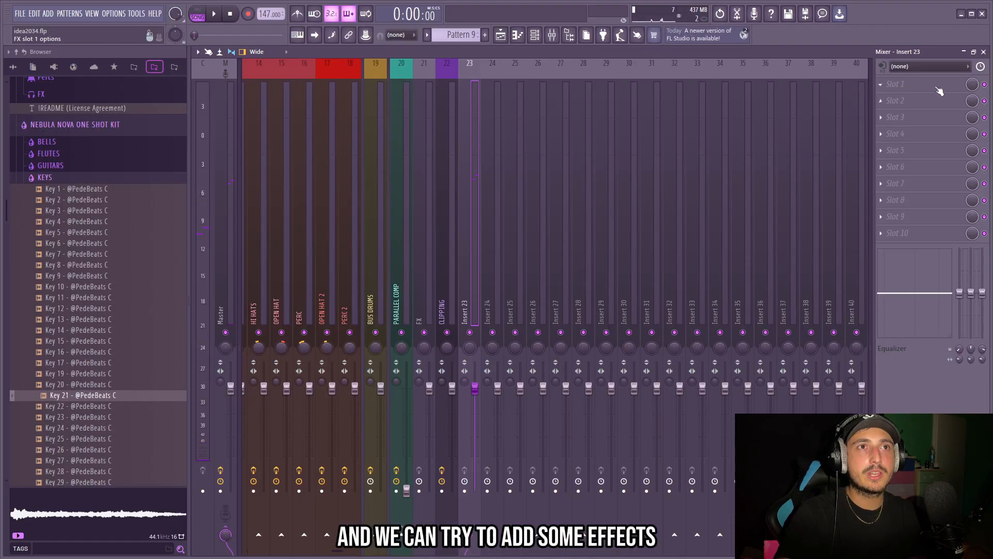
Step: Load Fruity Reeverb 2 in slot 1 of Insert 23 and set the insert's stereo separation to 34% separated during playback
click(926, 84)
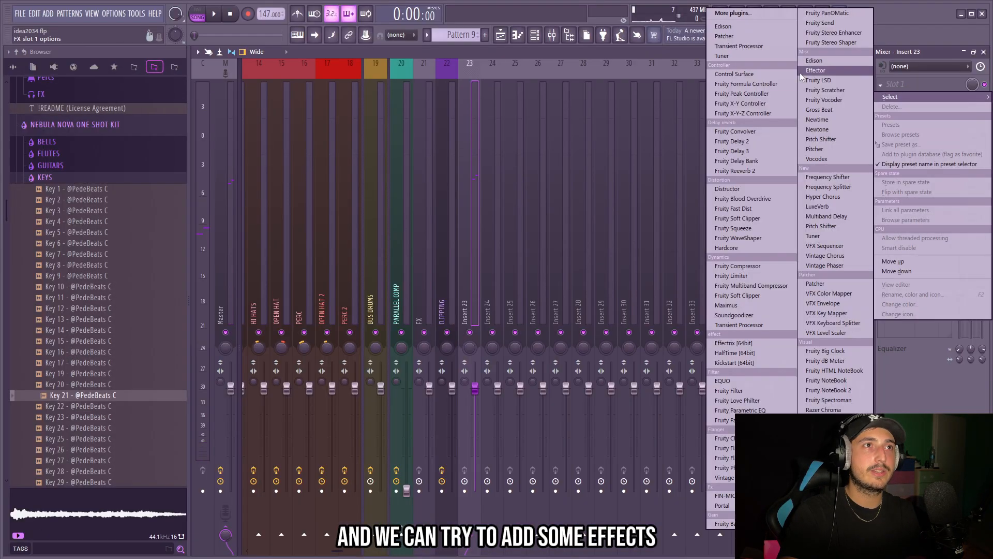
click(745, 171)
key(space)
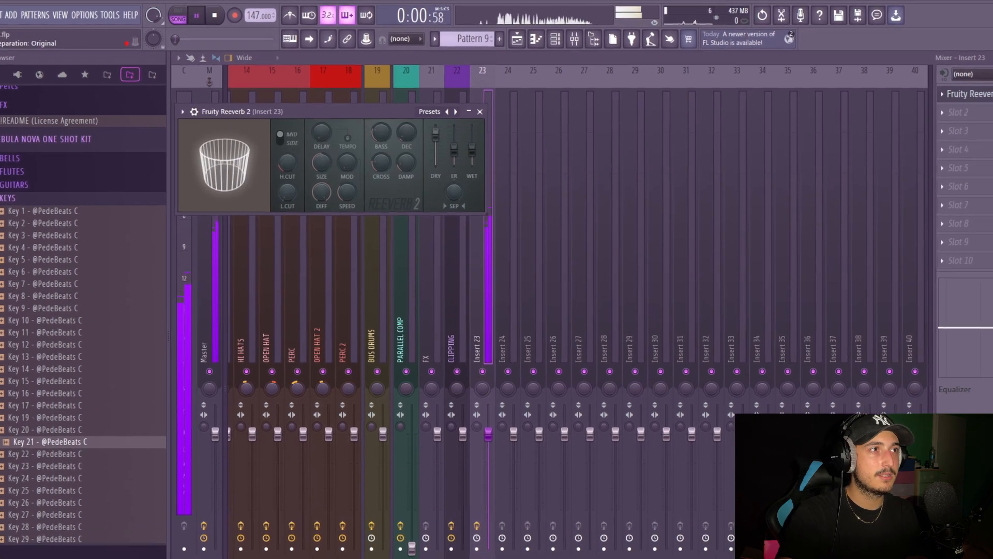
drag(454, 192, 453, 211)
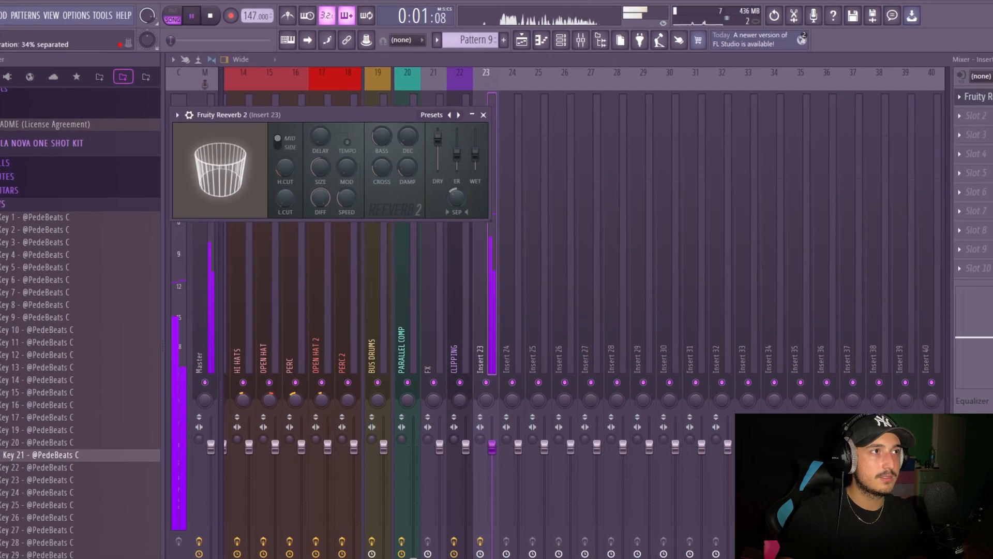
Step: Load Fruity Chorus in slot 2 of Insert 23 with a reduced mix level and add another effect in slot 3
click(990, 115)
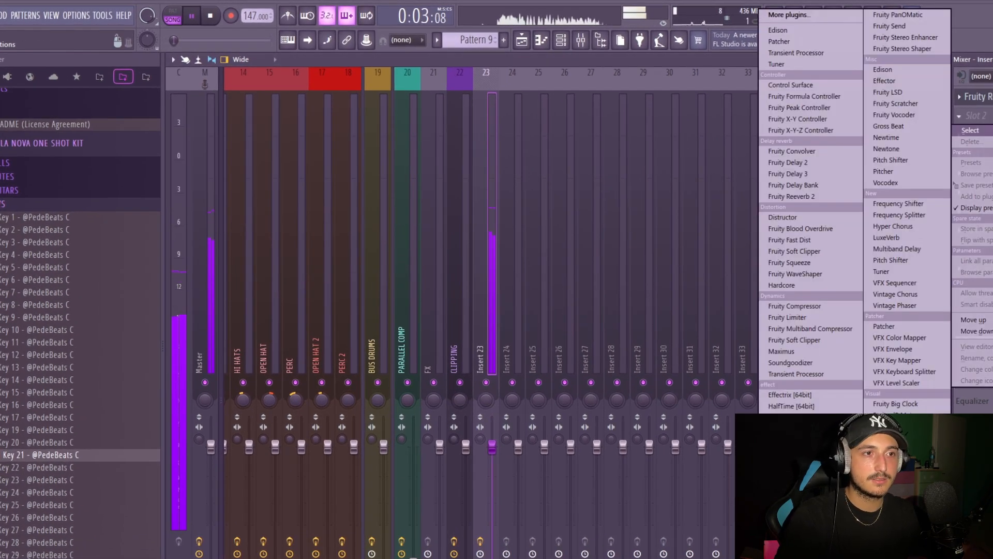
click(792, 533)
click(983, 116)
drag(992, 116, 992, 127)
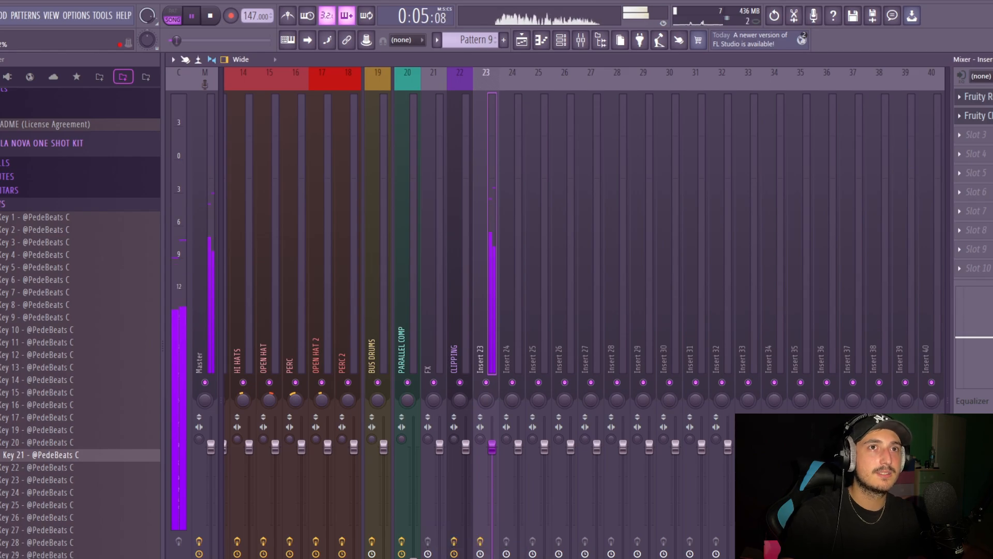
click(972, 135)
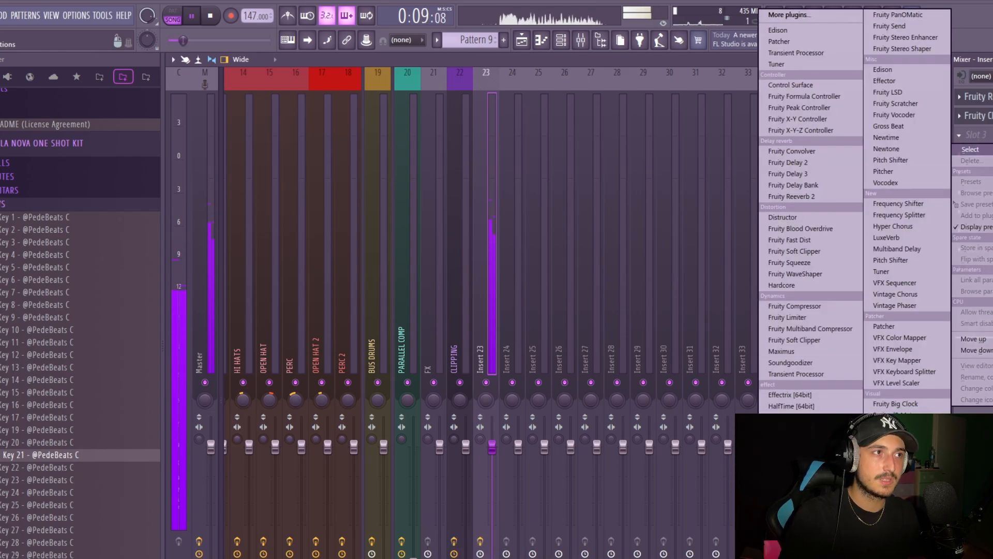
click(787, 428)
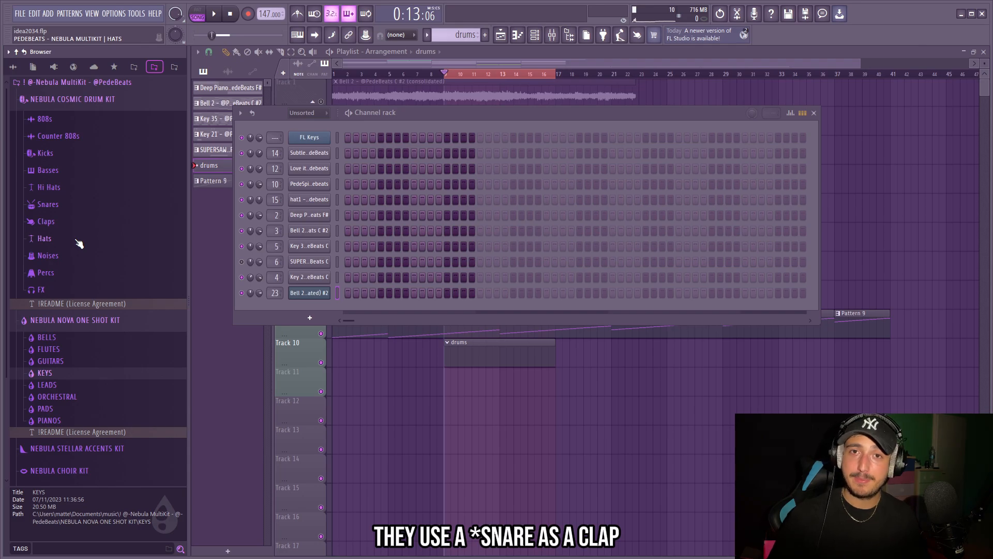
Step: Replace the Love it channel's sample with Southside 2 and place a bouncy seven-hit C5 pattern across bars 1 to 4
drag(88, 317, 314, 201)
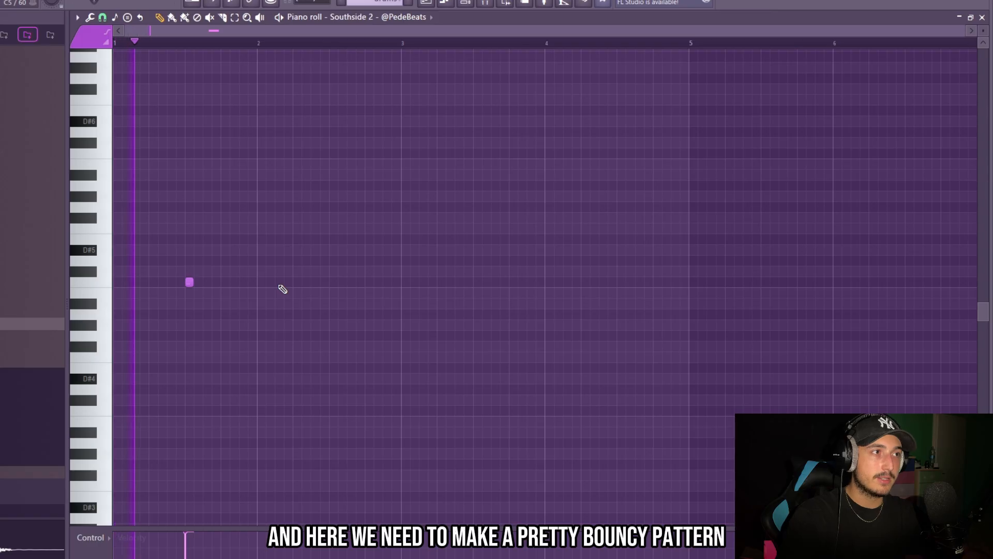
click(379, 283)
click(333, 282)
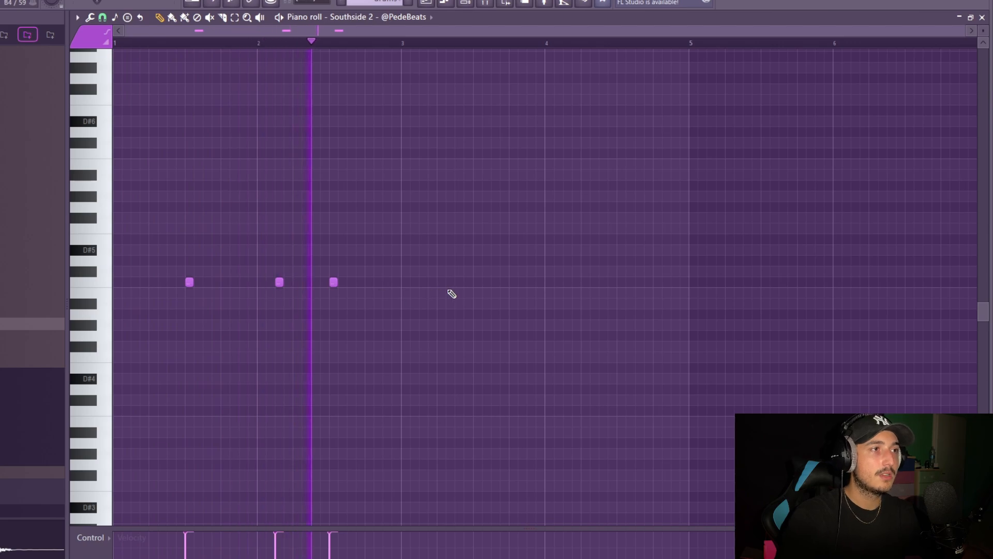
click(477, 282)
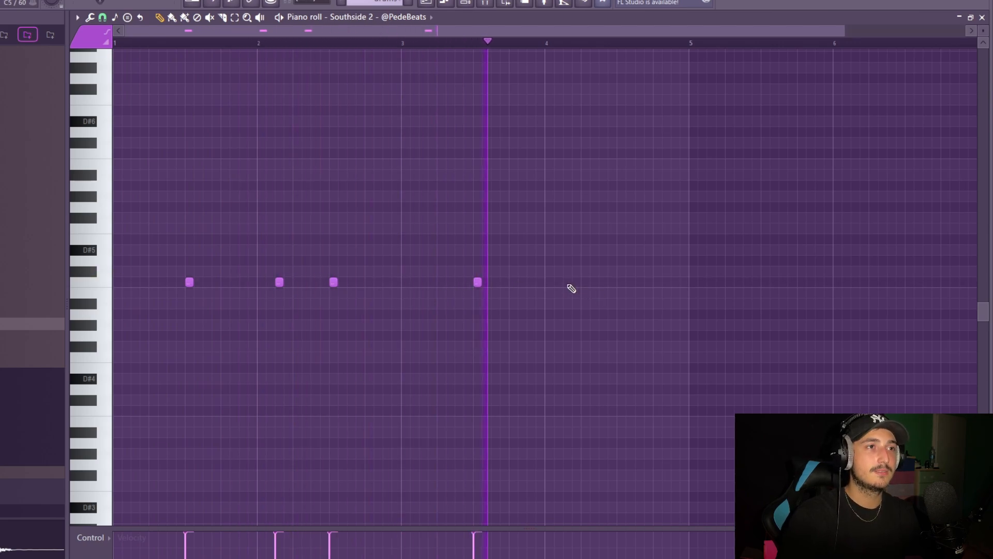
click(530, 282)
click(568, 282)
click(621, 282)
scroll(753, 308, down, 1)
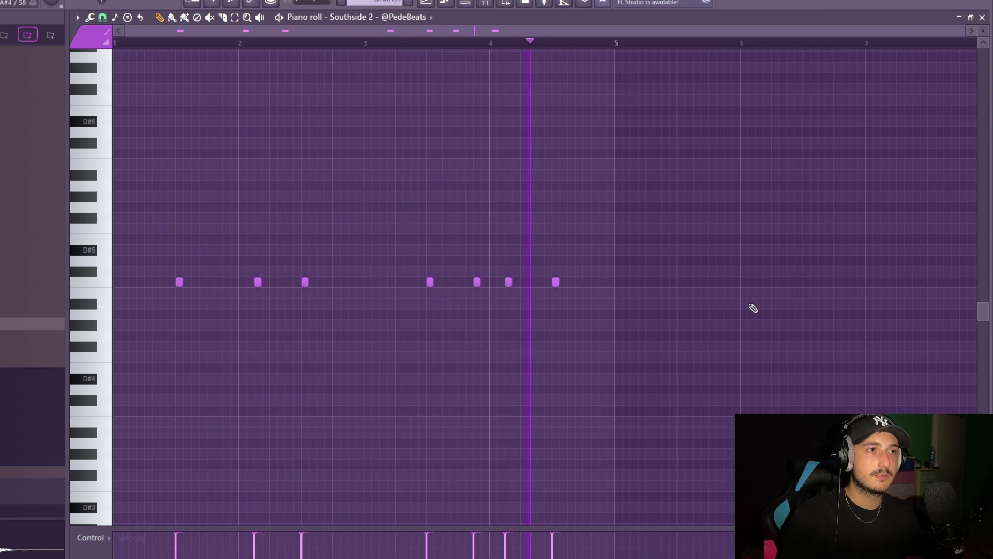
Step: Duplicate the Southside 2 pattern into bars 5 to 8 and lower the velocity of the second, fifth and sixth hits in each four-bar phrase
key(ctrl+a)
key(ctrl+b)
ctrl+click(499, 48)
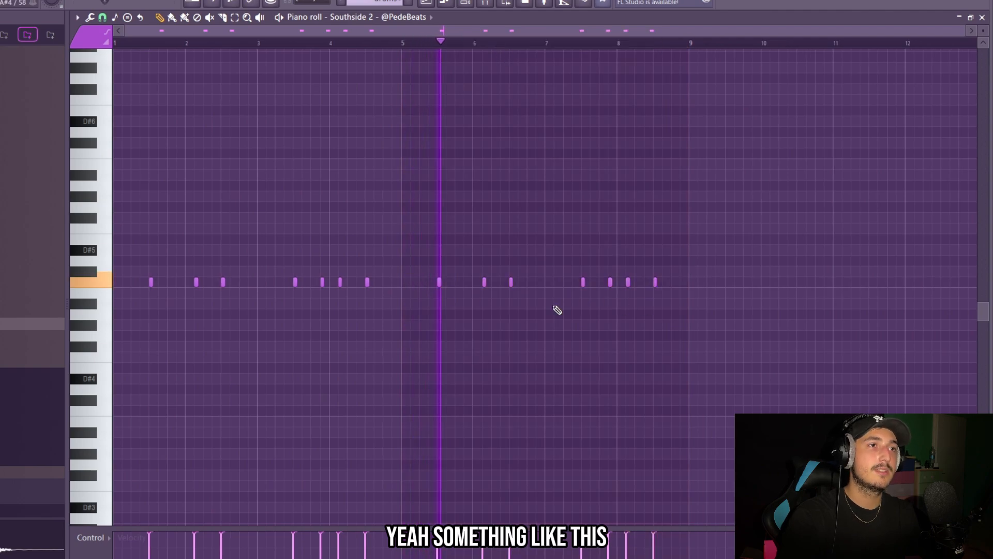
drag(610, 278, 609, 278)
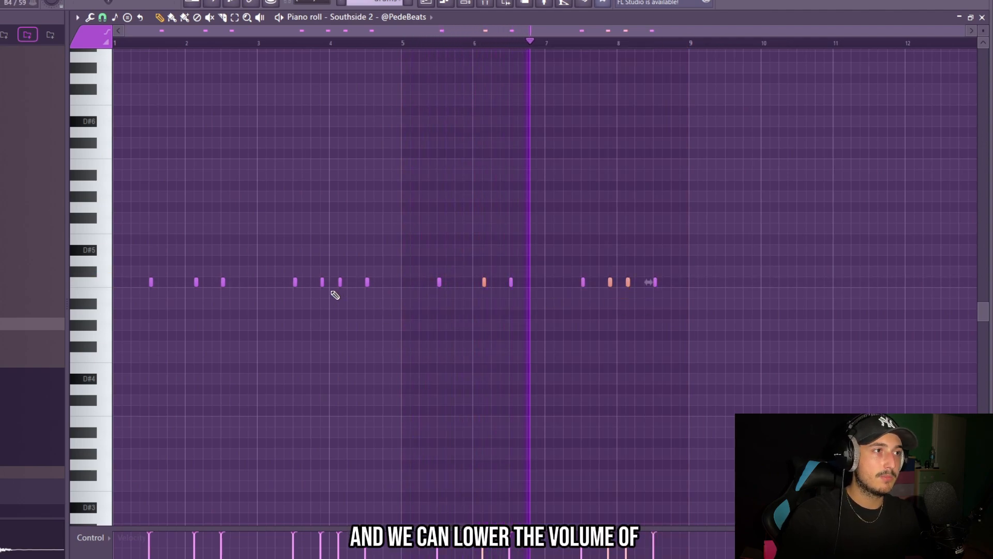
drag(342, 296, 323, 277)
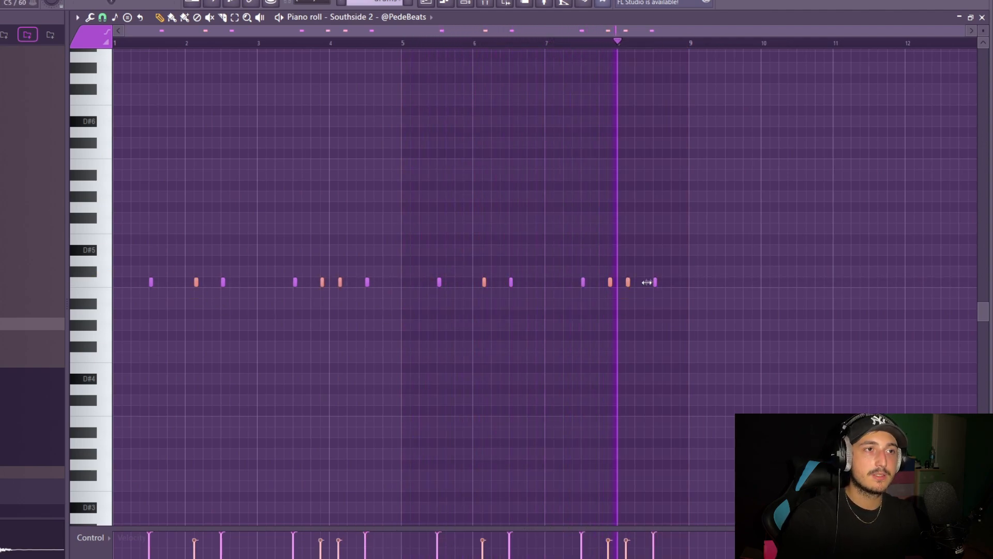
Step: Pick the Go to 4 sample from the Hi Hats folder and load it onto the Subtle hi-hat channel
click(468, 3)
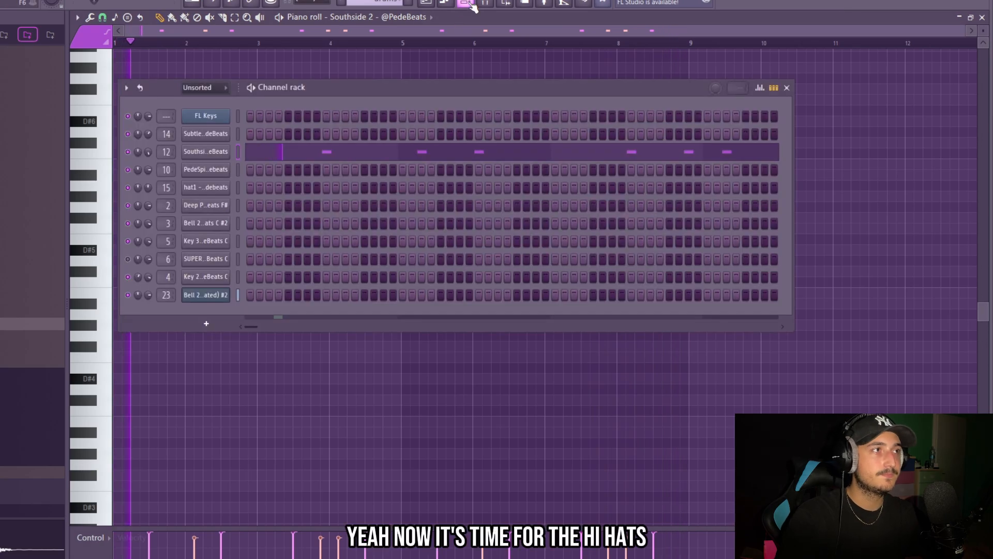
click(139, 297)
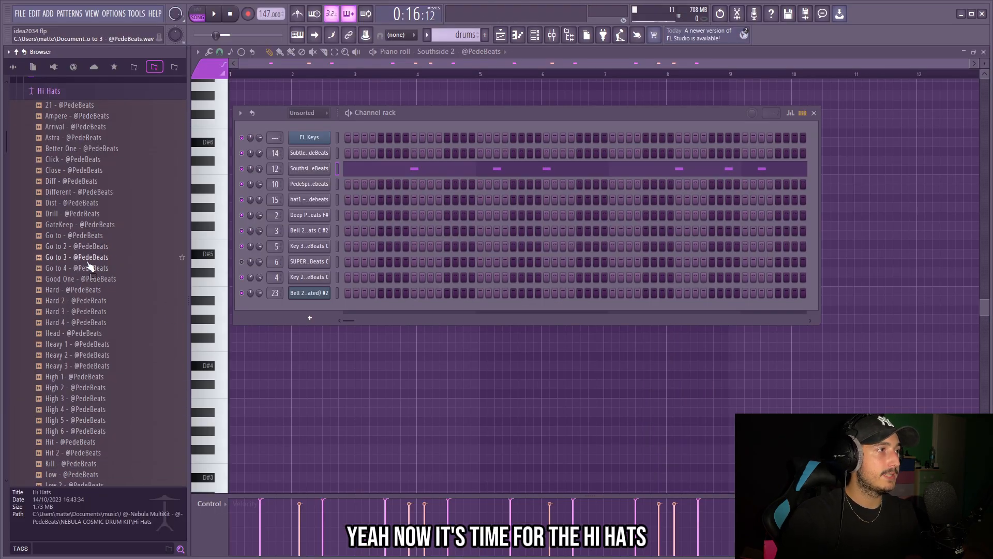
click(66, 269)
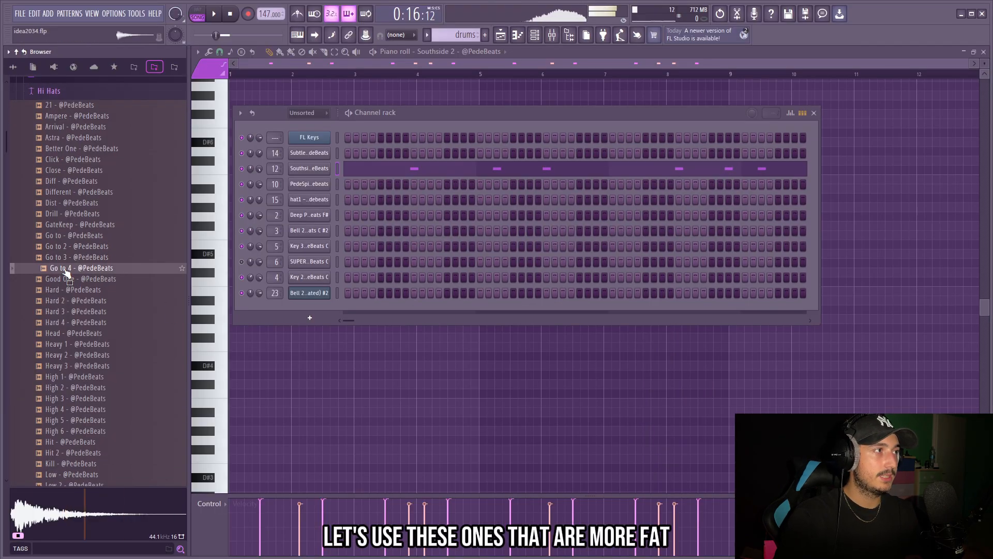
Step: Fill every second step of the Go to 4 channel and pan it 30% right while the pattern plays
right_click(306, 151)
drag(307, 148, 251, 138)
click(466, 185)
key(space)
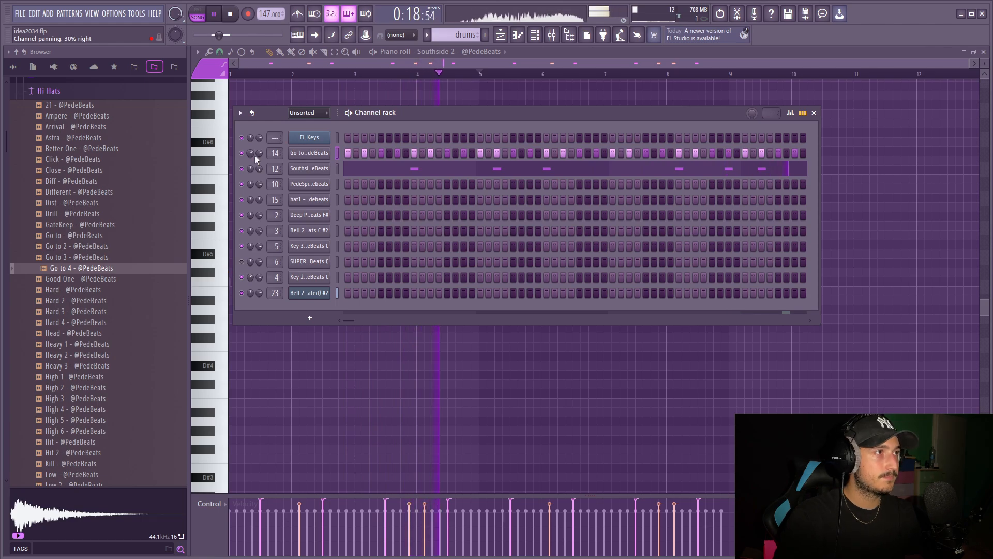
Step: Add quieter extra Go to 4 hits between the regular notes at the start of bar 1 and near the end of bar 2
right_click(317, 152)
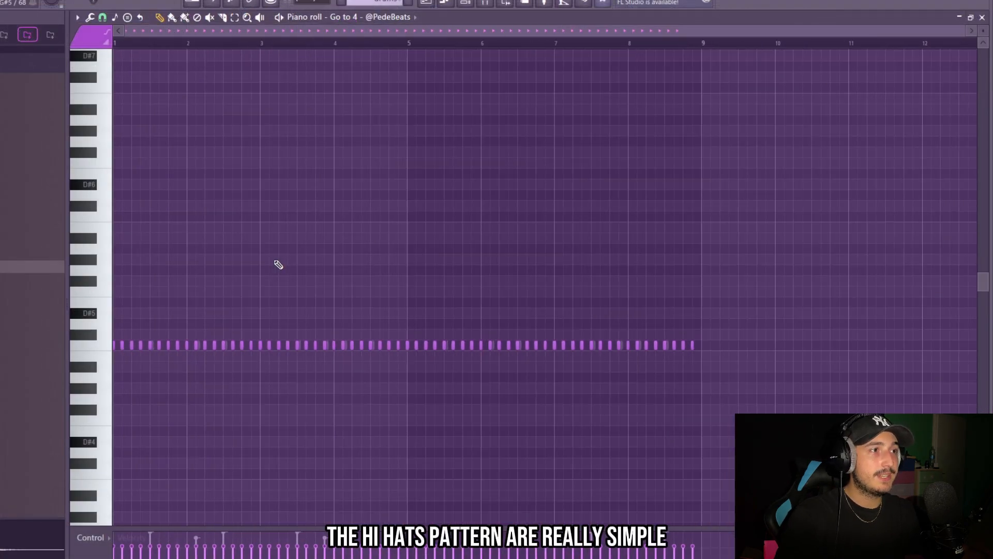
scroll(207, 310, up, 5)
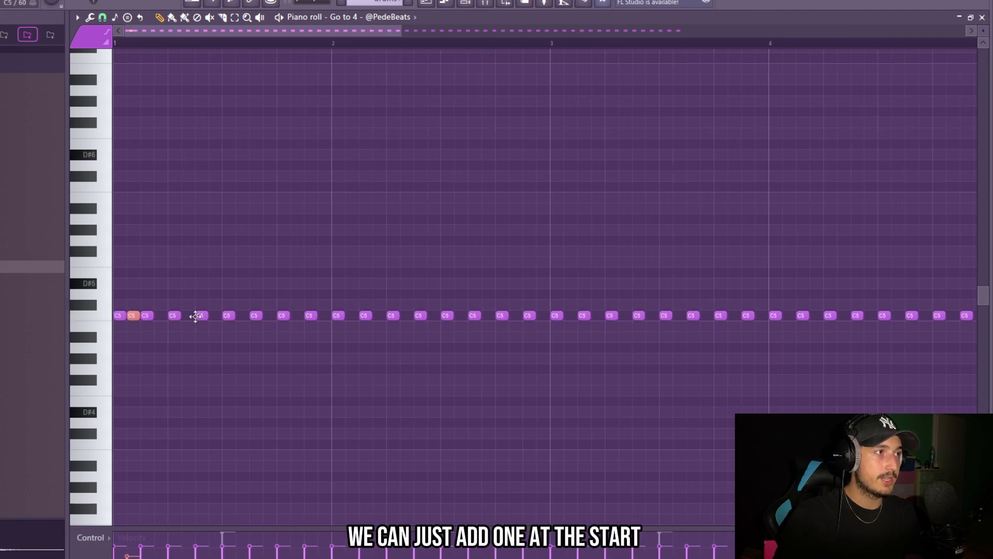
key(space)
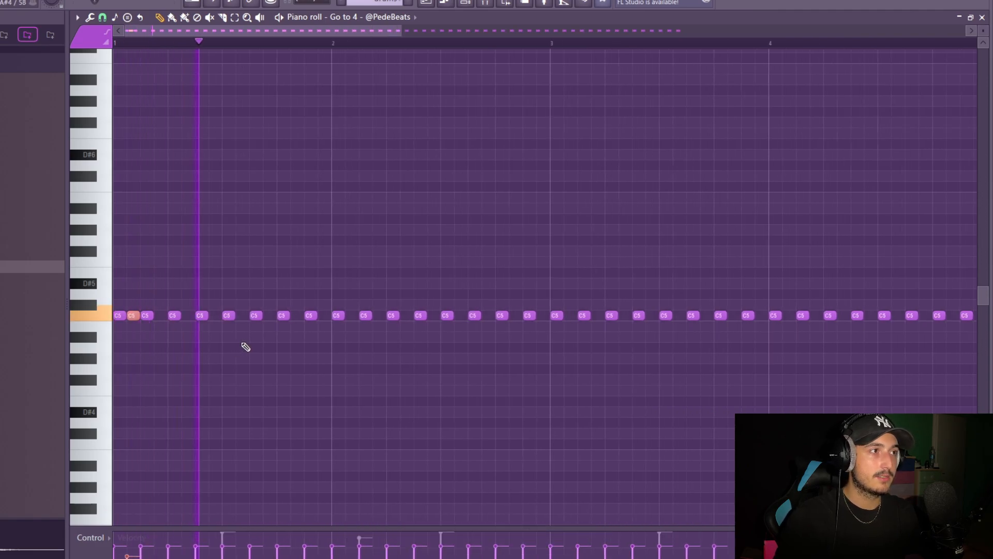
scroll(374, 347, down, 2)
scroll(373, 351, up, 2)
click(316, 313)
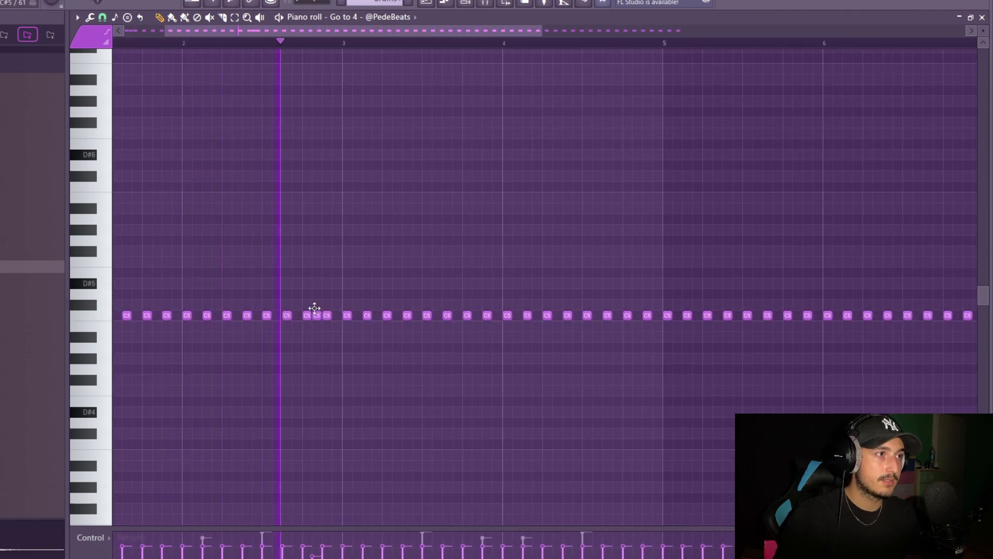
Step: Delete the Go to 4 notes in bars 5 to 8, then lengthen the bars 1 to 4 notes to join up and duplicate them there
scroll(467, 359, down, 3)
drag(776, 360, 400, 222)
drag(816, 374, 402, 205)
key(Delete)
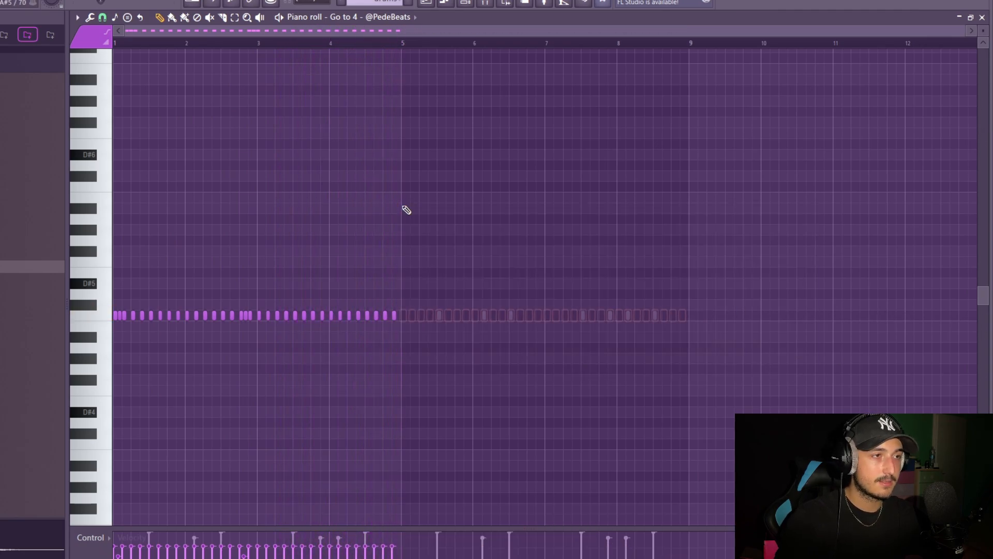
key(ctrl+l)
key(ctrl+b)
Step: Randomize the levels of all Go to 4 notes with the Bipolar option on and pattern randomization off
key(ctrl+a)
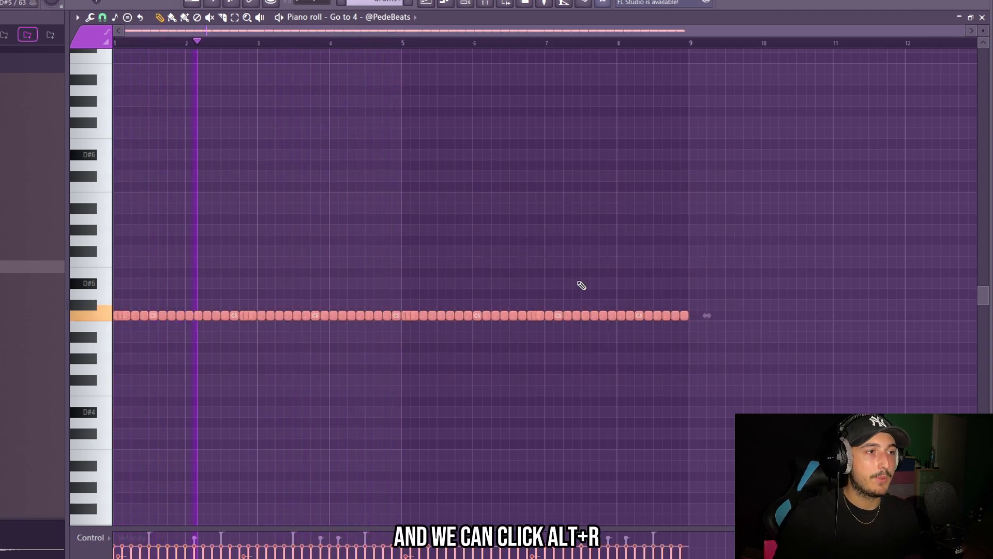
key(alt+r)
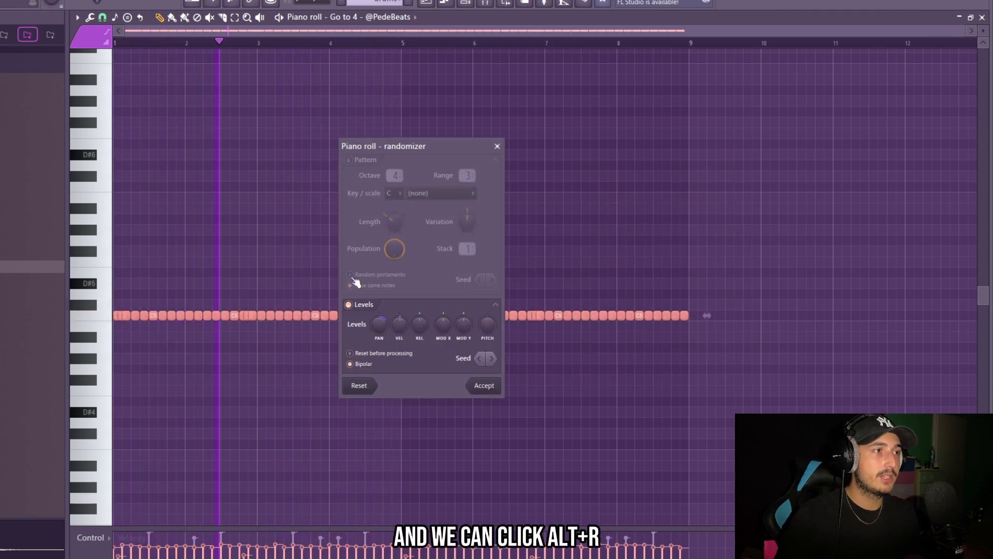
click(486, 386)
Step: Load the Hat 12 sample and place one-beat C5 notes on beat 2 of bar 1 and beats 2 and 3 of bar 2
click(468, 4)
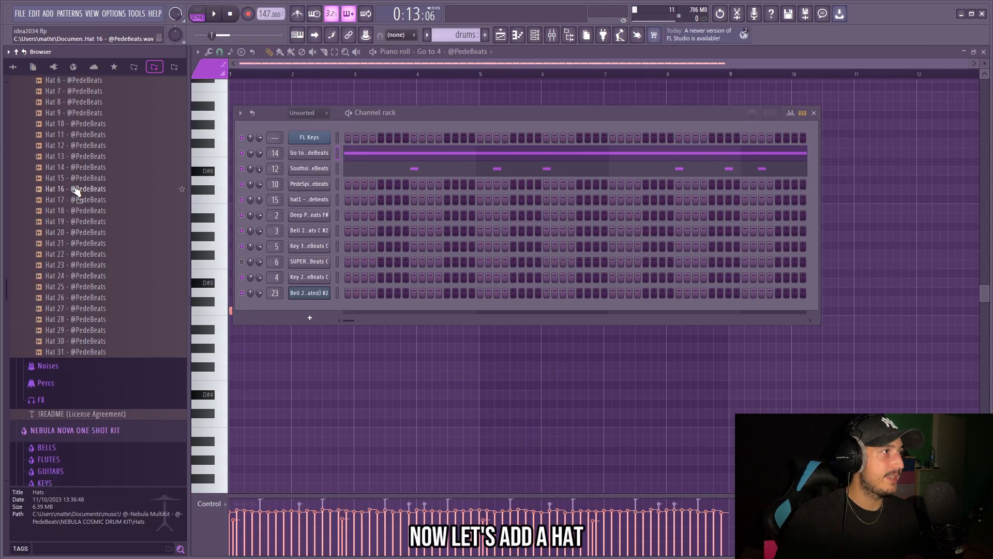
click(70, 146)
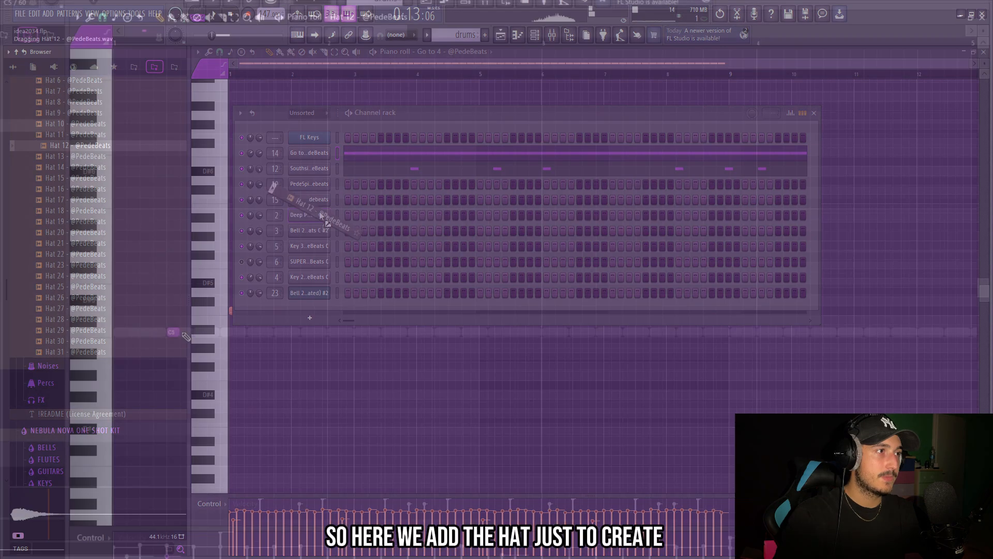
right_click(293, 332)
drag(180, 334, 205, 334)
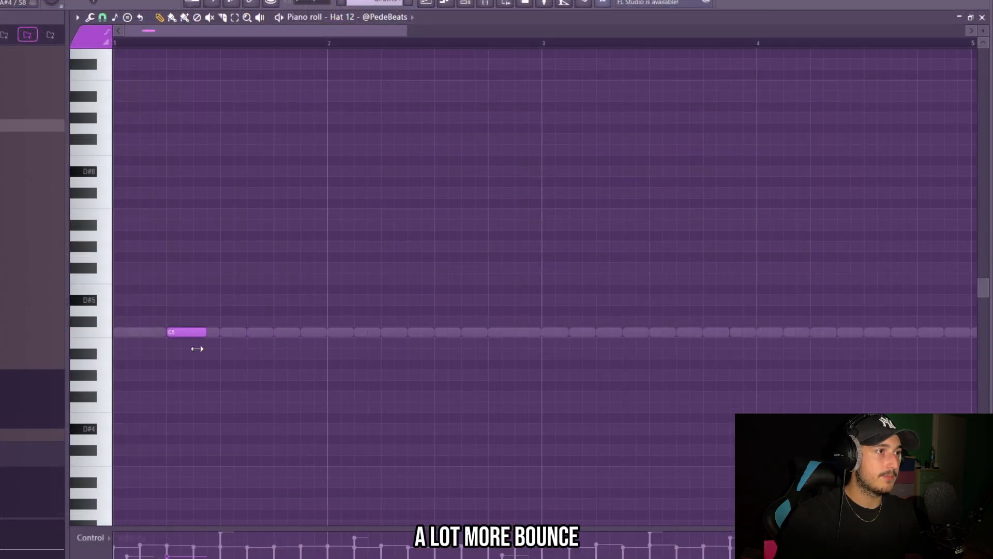
key(space)
click(384, 334)
click(454, 335)
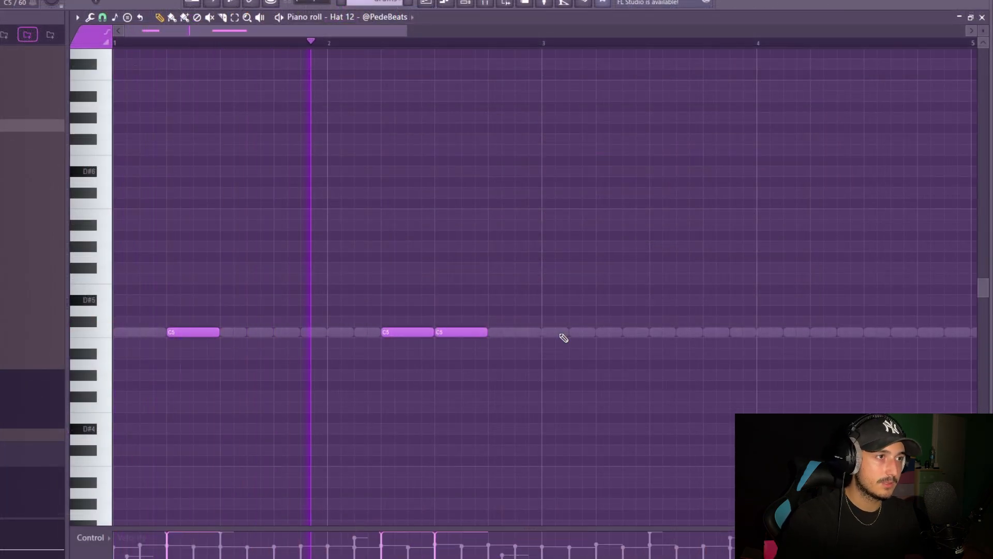
Step: Duplicate the two-bar Hat 12 phrase into bars 3 and 4
scroll(623, 312, down, 3)
drag(380, 44, 115, 45)
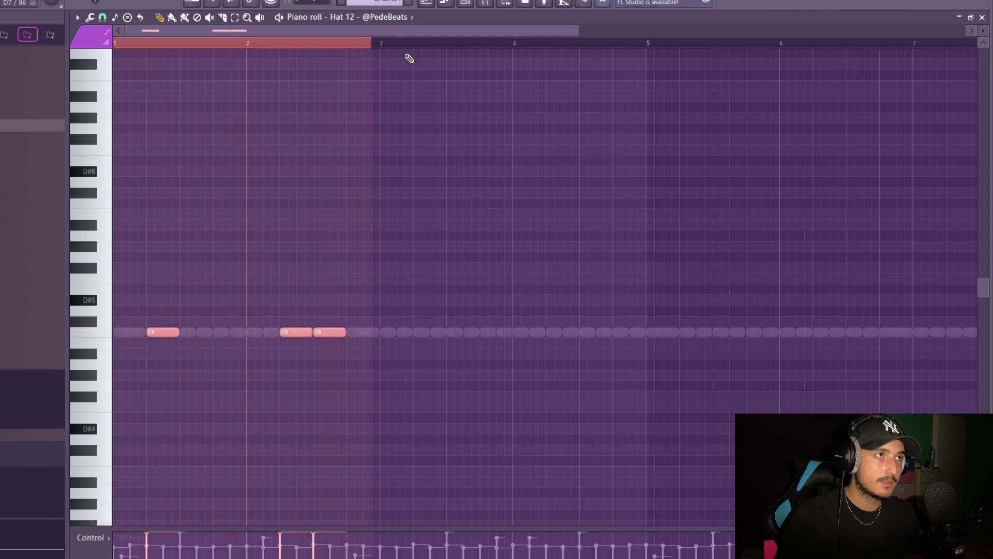
ctrl+click(382, 48)
drag(382, 48, 115, 47)
key(ctrl+b)
ctrl+click(409, 61)
drag(713, 357, 149, 233)
ctrl+click(560, 258)
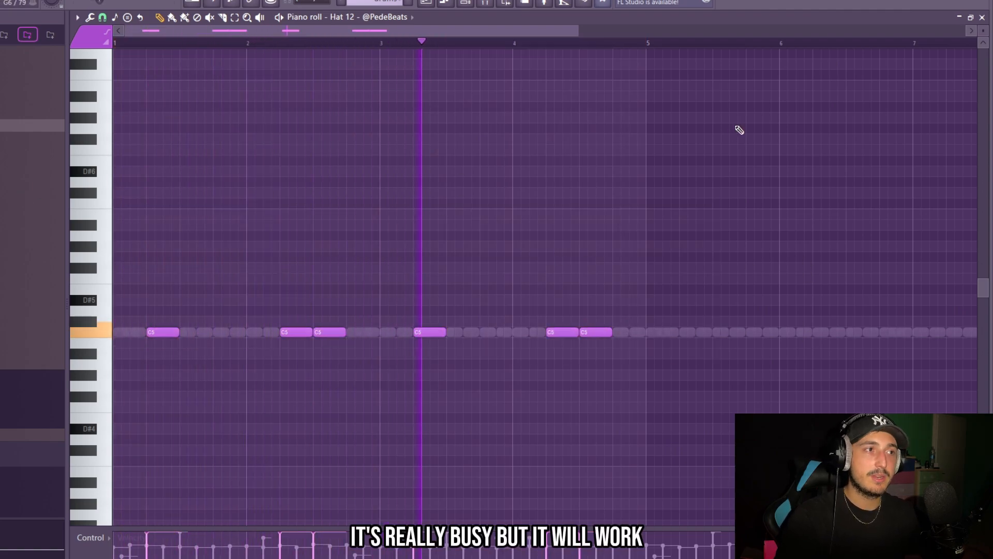
Step: Duplicate the Hat 12 notes of bars 1 to 4 into bars 5 to 8
scroll(652, 218, down, 2)
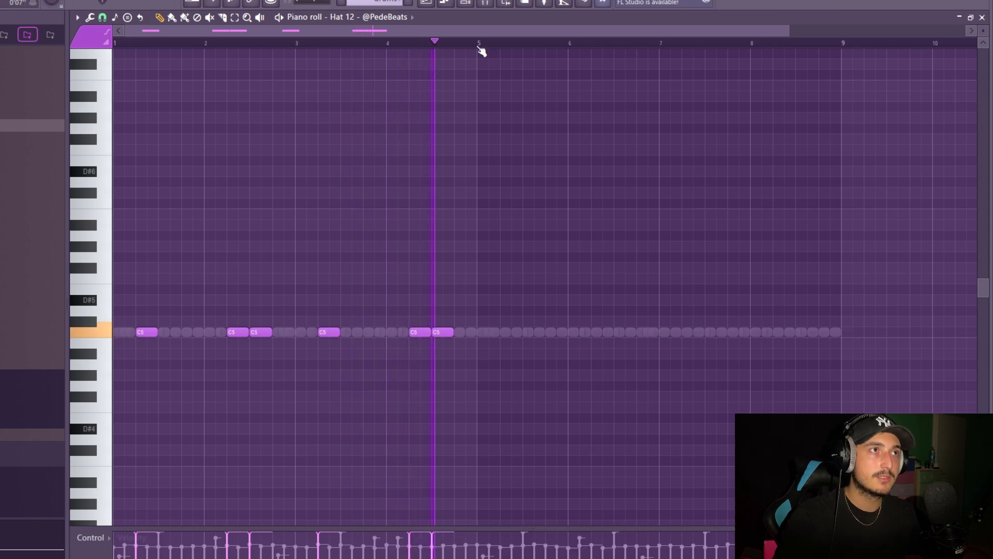
drag(480, 46, 115, 47)
key(ctrl+b)
ctrl+click(626, 45)
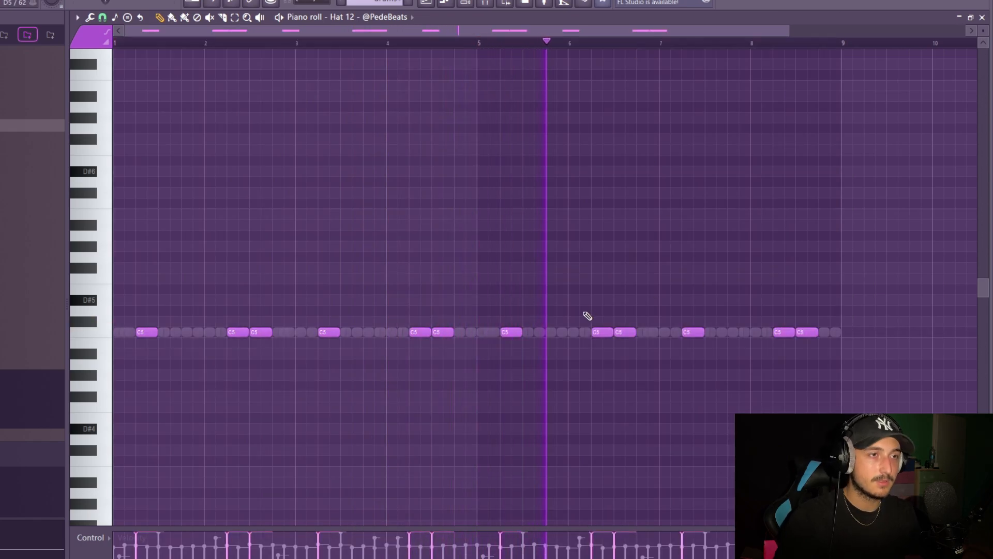
key(ctrl+a)
scroll(805, 313, down, 2)
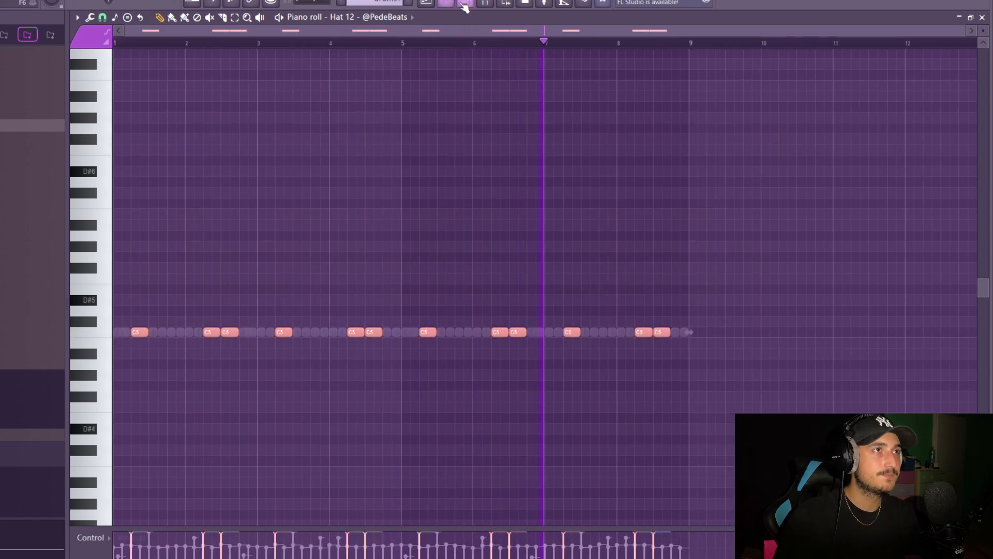
Step: Load the Tamburine sample as a new channel above Hat 12 and fill its pattern every 4 steps
click(464, 4)
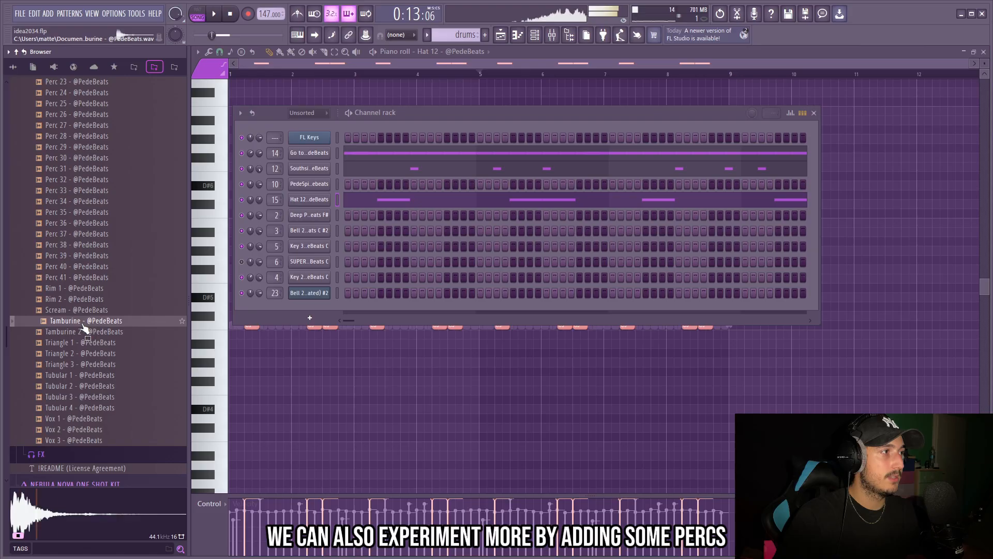
drag(83, 325, 293, 207)
right_click(309, 200)
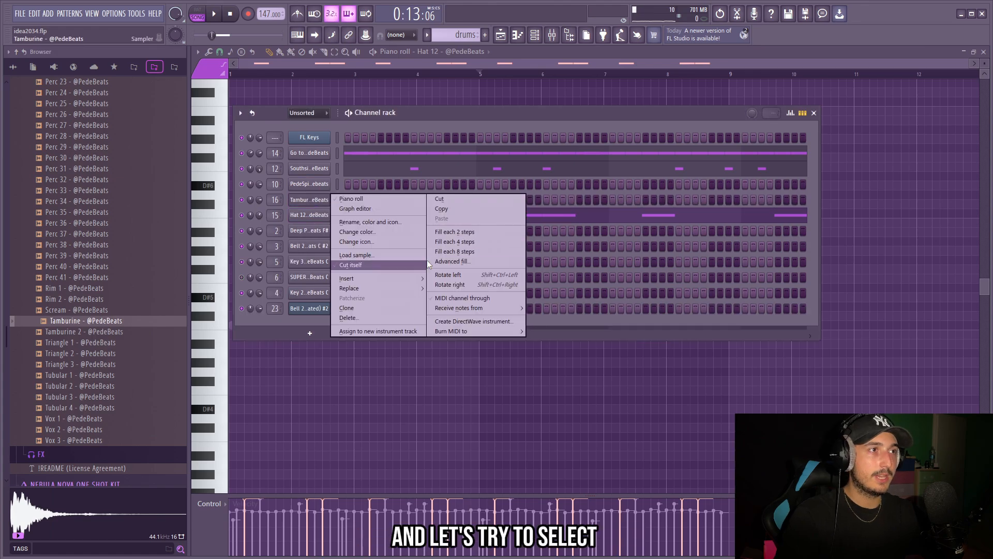
click(455, 242)
key(space)
Step: Pan the first four Tamburine notes in bar 1 alternately right and left, with the fourth at 67% left
right_click(310, 200)
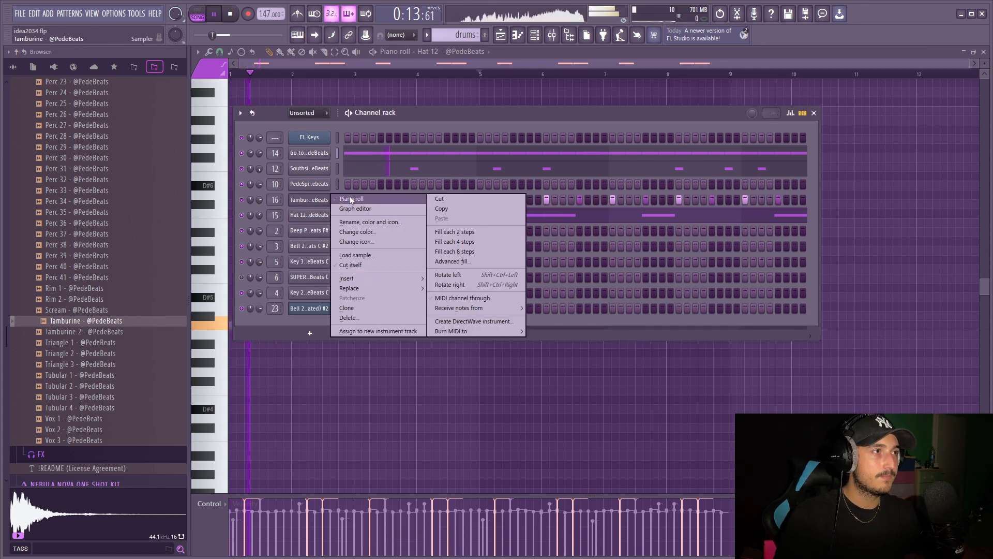
click(351, 199)
click(210, 504)
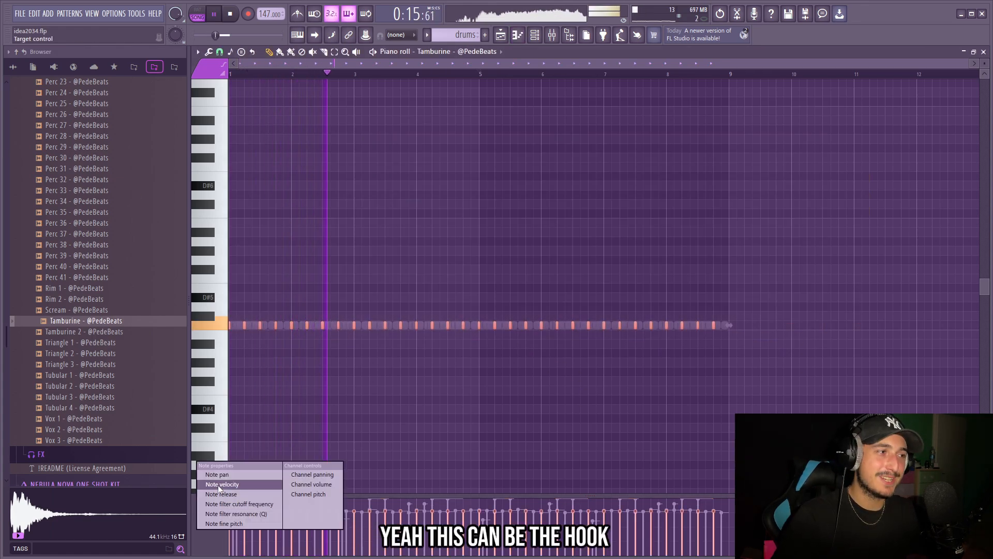
click(221, 473)
click(230, 511)
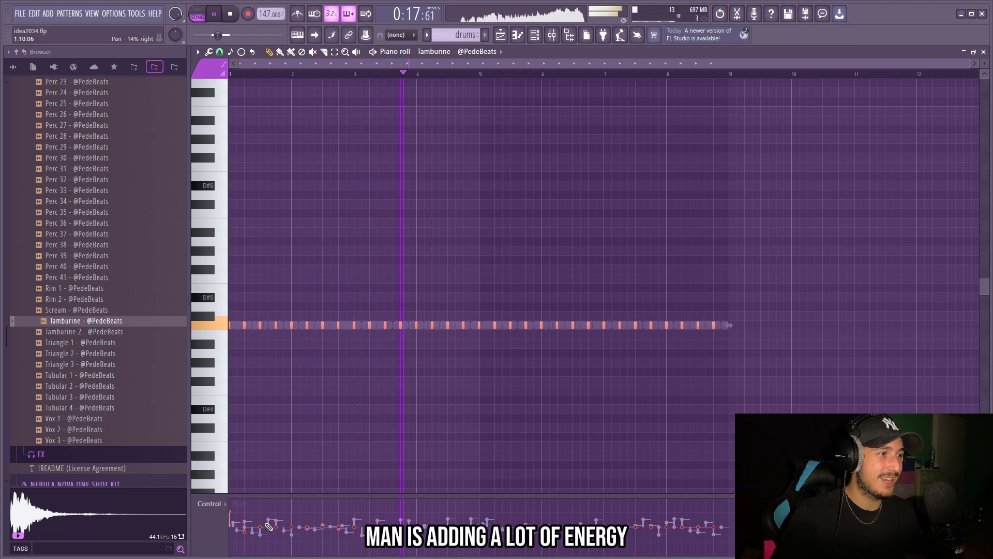
click(245, 541)
click(262, 515)
drag(293, 540, 279, 547)
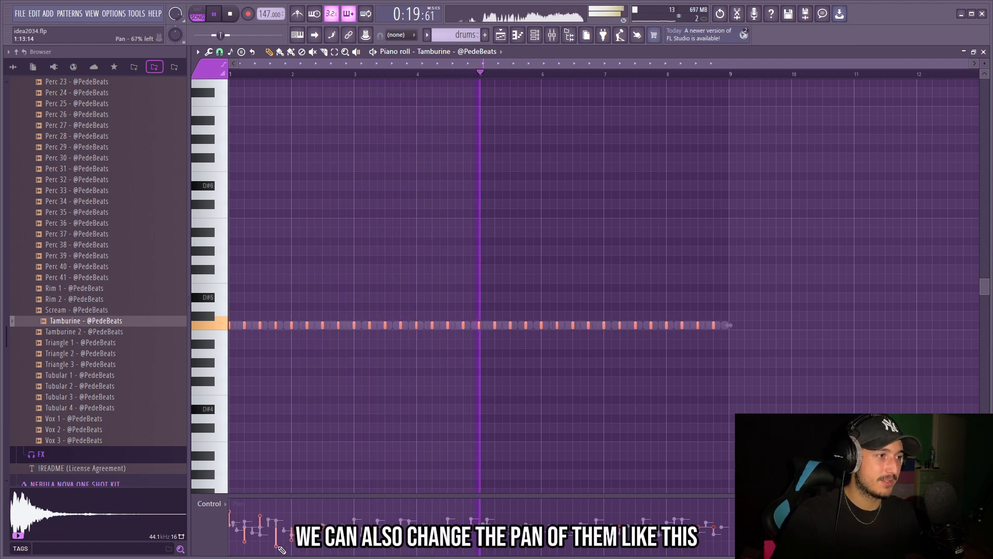
Step: Delete the Tamburine notes after bar 1 and duplicate the panned bar 1 notes through bar 8
drag(937, 358, 288, 224)
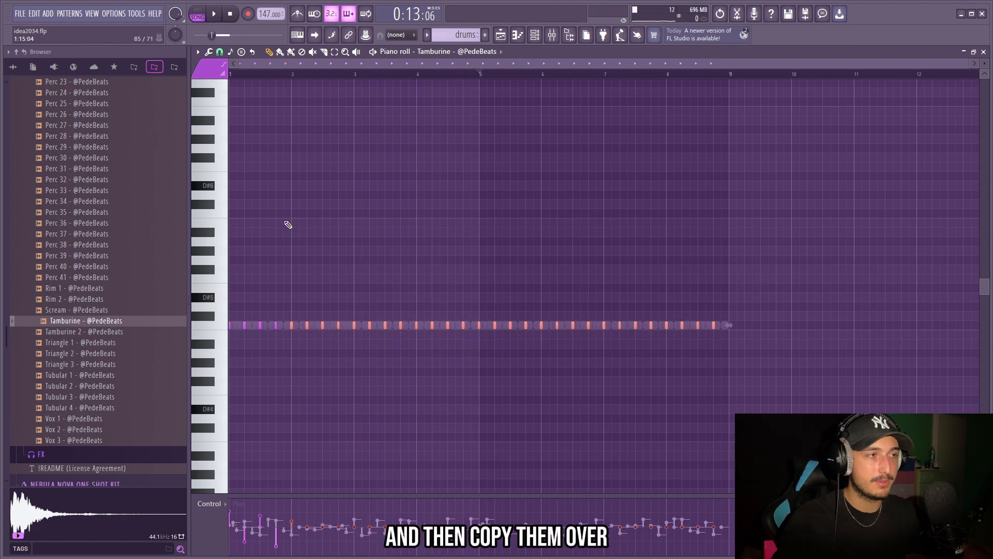
key(Delete)
key(space)
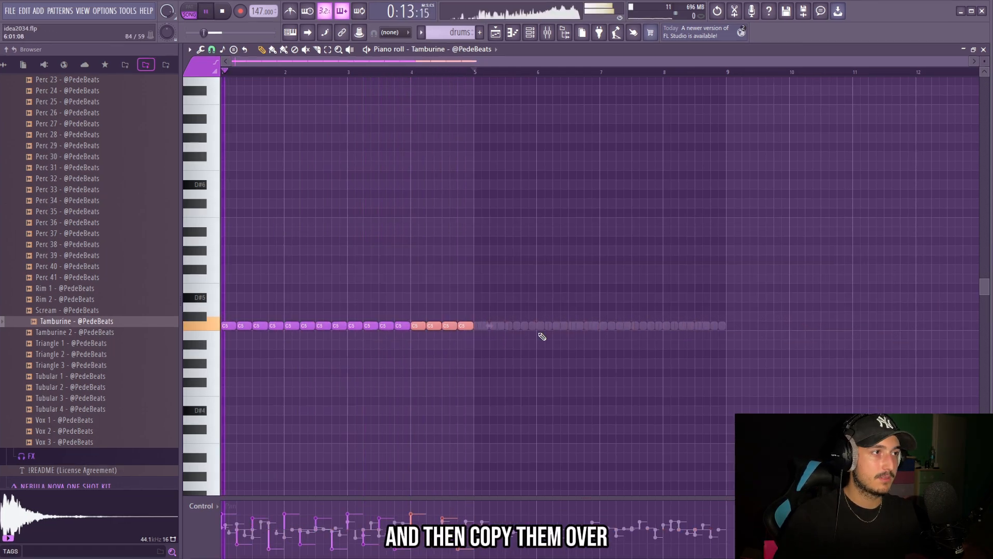
key(ctrl+b)
key(ctrl+b)
key(ctrl+b)
key(ctrl+b)
key(ctrl+a)
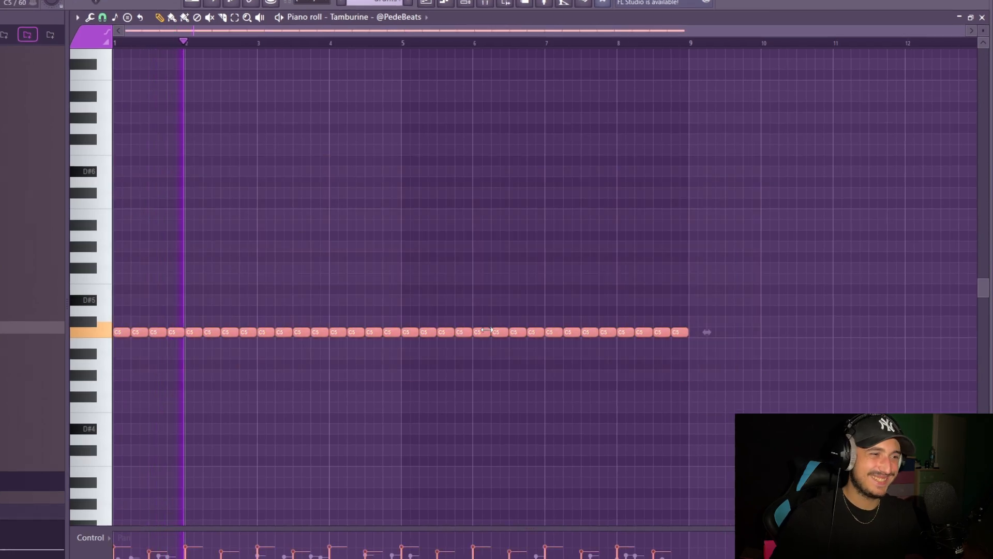
Step: Replace the PedeSpinz sample with the Future 808 and program a pattern of short notes across bars 1 to 4
click(467, 3)
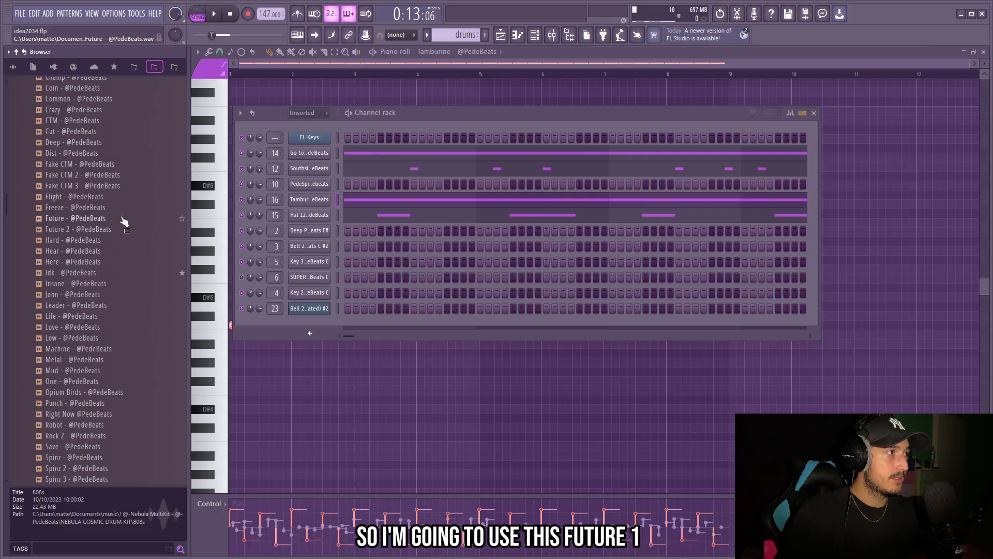
click(56, 222)
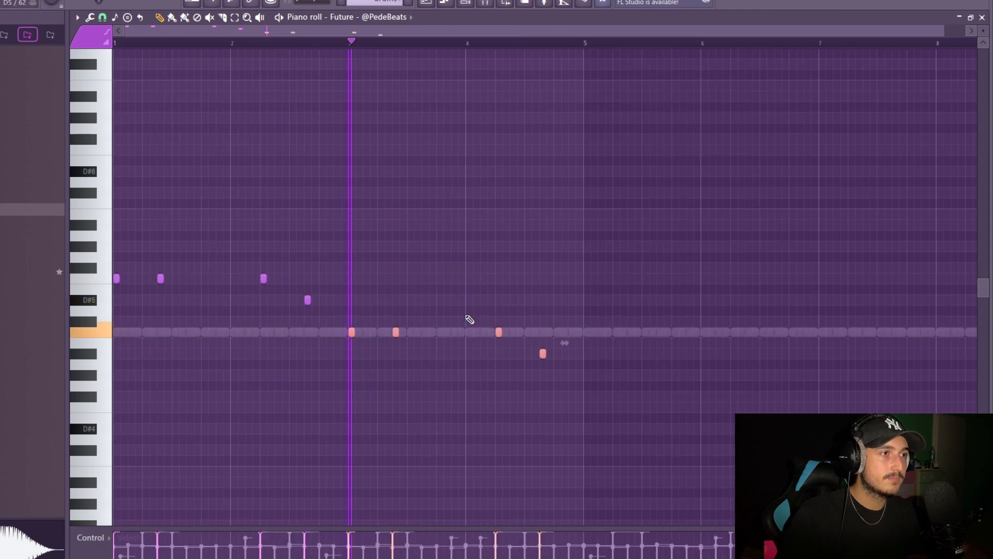
key(ctrl+a)
scroll(468, 319, down, 2)
scroll(468, 320, up, 3)
drag(621, 406, 498, 322)
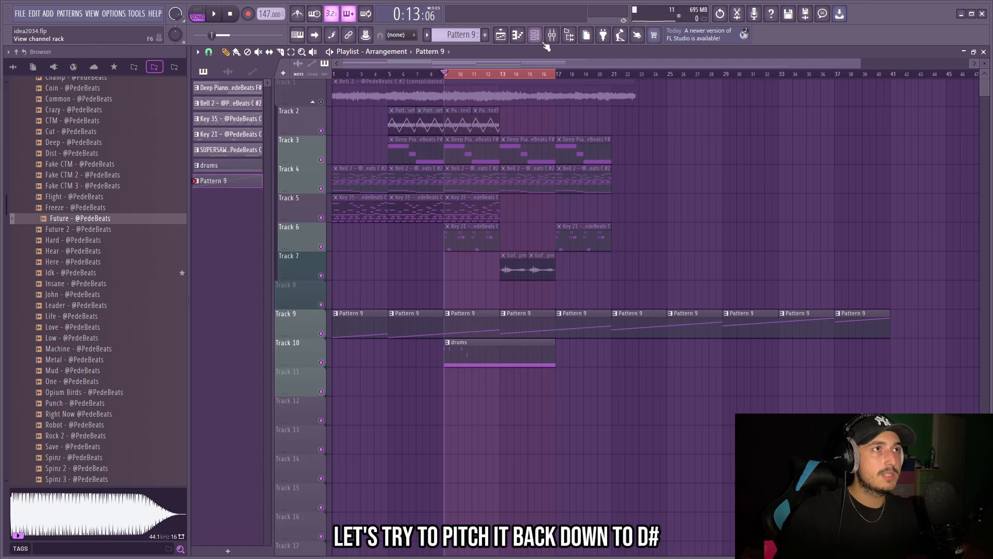
Step: Open the consolidated Bell 2 channel used by Pattern 9
key(F6)
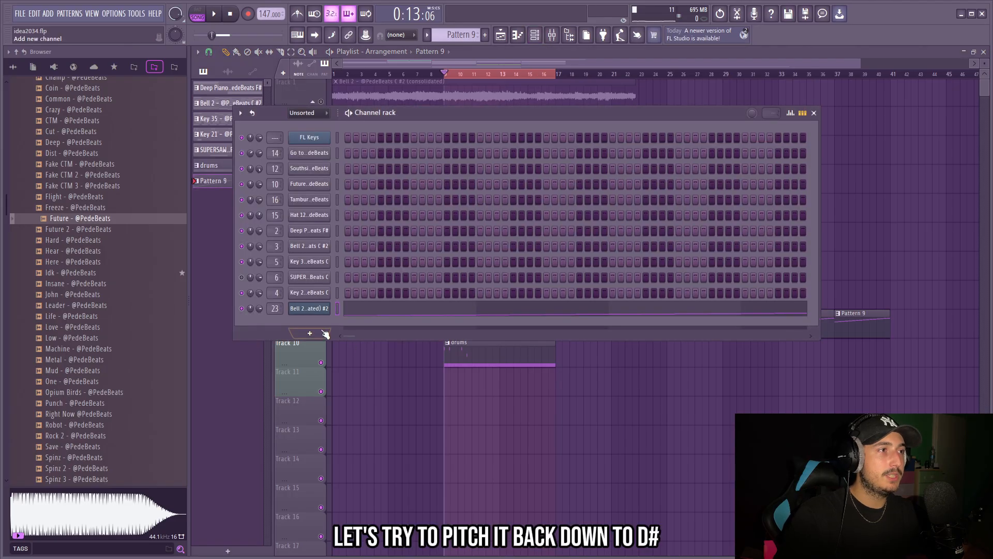
click(309, 308)
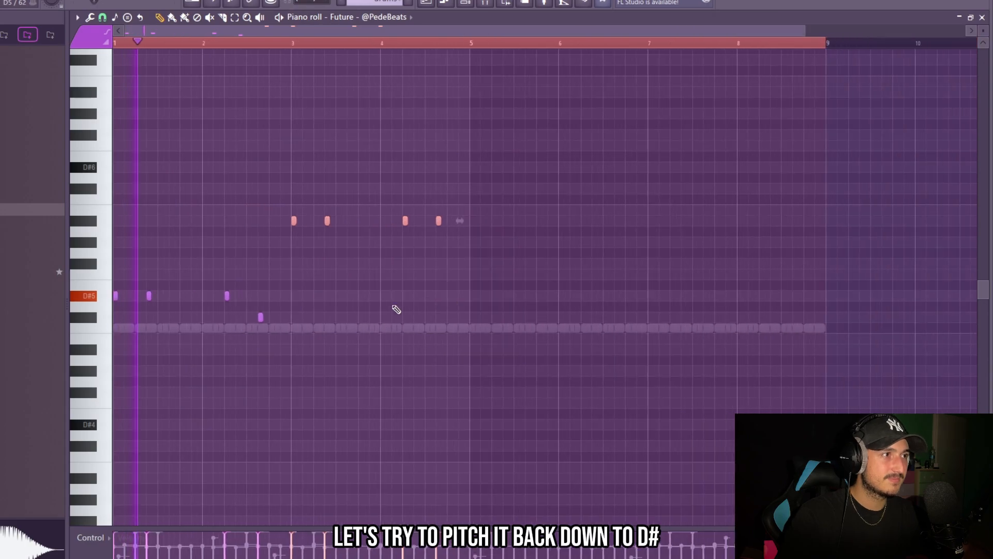
Step: Set the Future notes in bars 3 and 4 to B5, with the second at B4, and add two B5 notes ending bar 4
scroll(354, 293, up, 2)
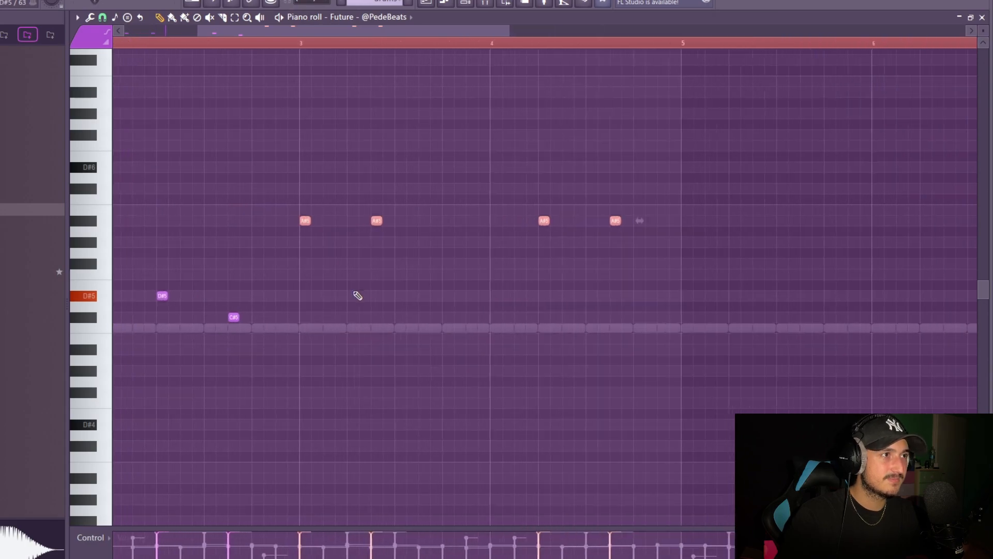
scroll(445, 307, down, 2)
scroll(444, 307, up, 3)
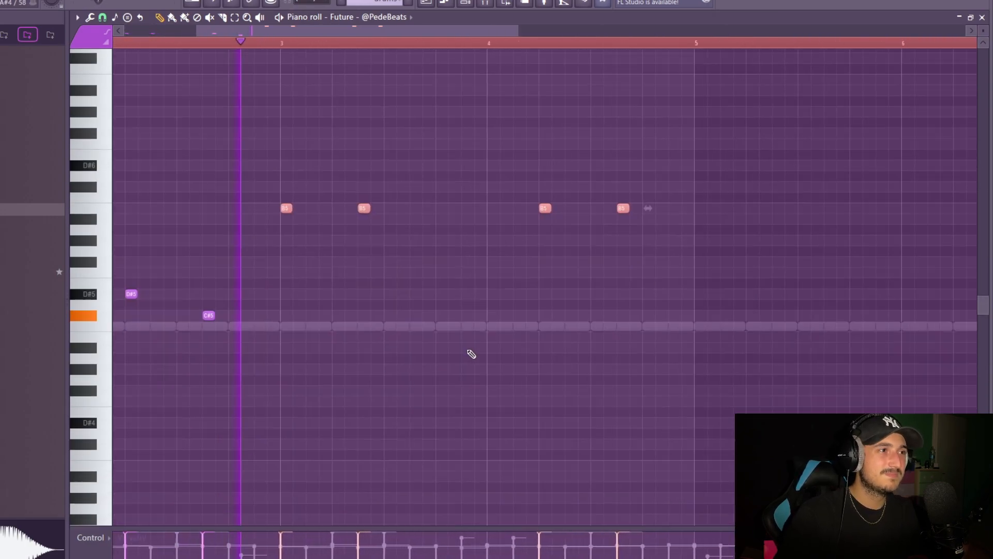
scroll(471, 352, down, 2)
scroll(468, 326, up, 2)
scroll(704, 342, down, 2)
scroll(643, 317, up, 2)
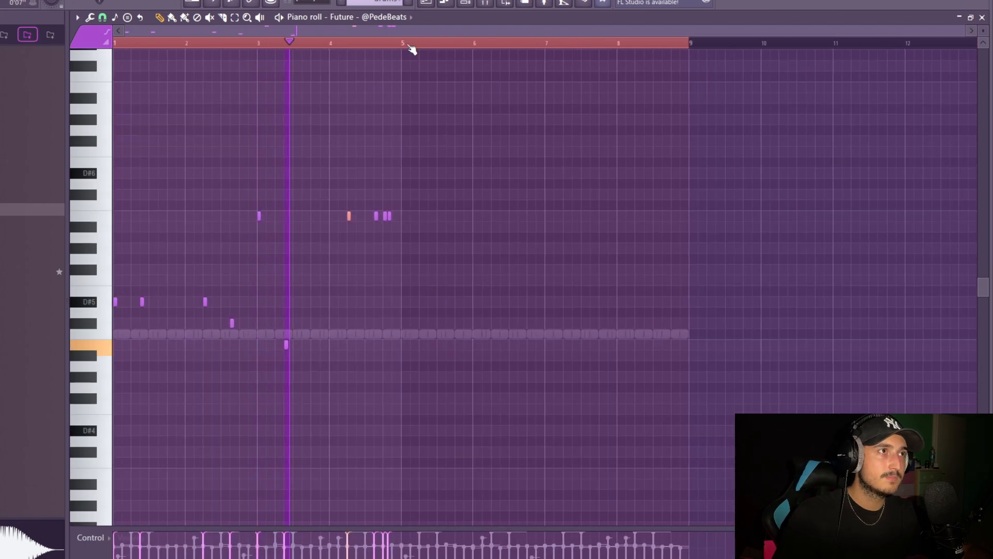
Step: Duplicate the Future notes of bars 1 to 4 into bars 5 to 8
drag(407, 46, 2, 79)
key(ctrl+b)
ctrl+click(471, 56)
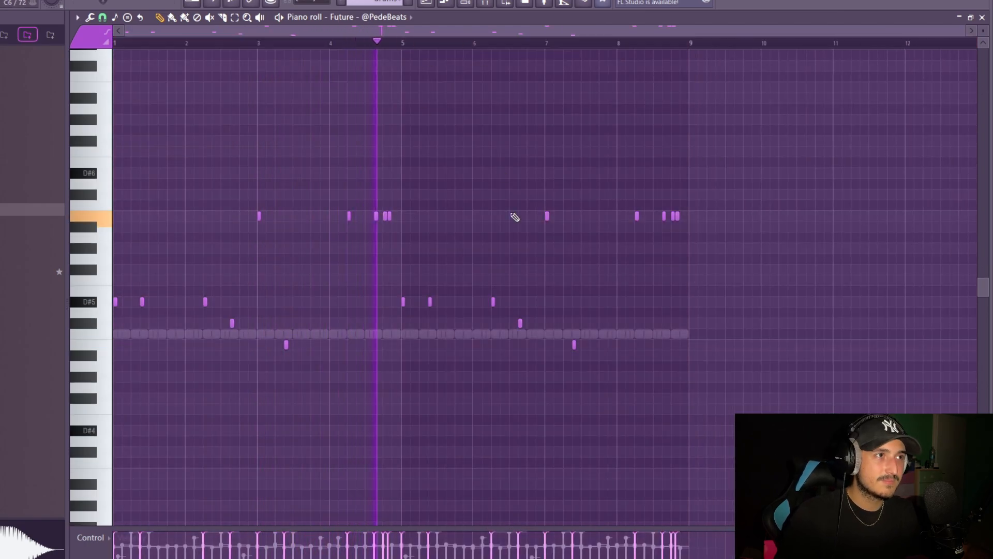
drag(867, 392, 111, 70)
scroll(612, 268, up, 3)
scroll(612, 270, down, 2)
scroll(636, 290, up, 2)
scroll(740, 293, down, 2)
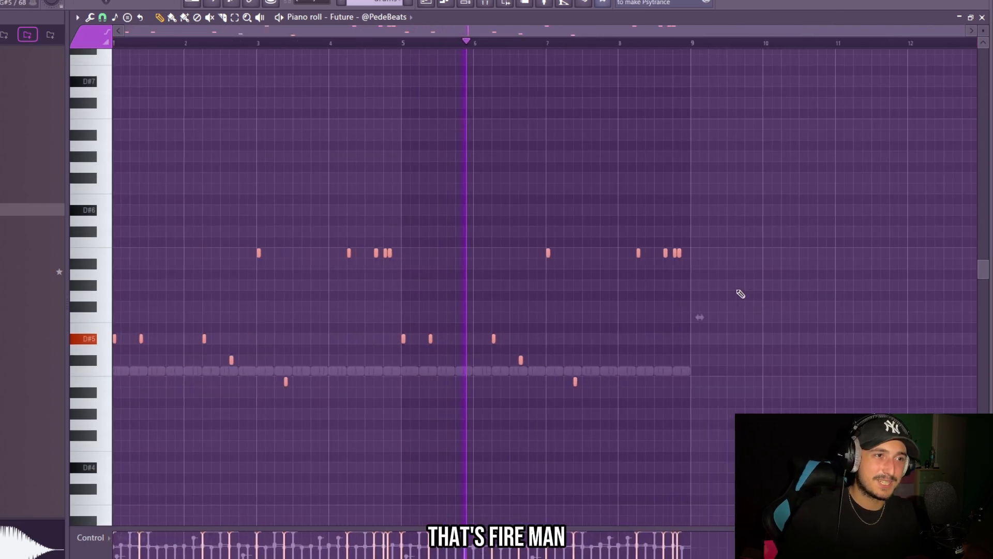
scroll(695, 336, up, 2)
ctrl+click(656, 379)
Step: Try lowering the first B5 Future note in bar 8 to B4
scroll(436, 339, up, 3)
scroll(414, 331, down, 3)
scroll(666, 339, up, 3)
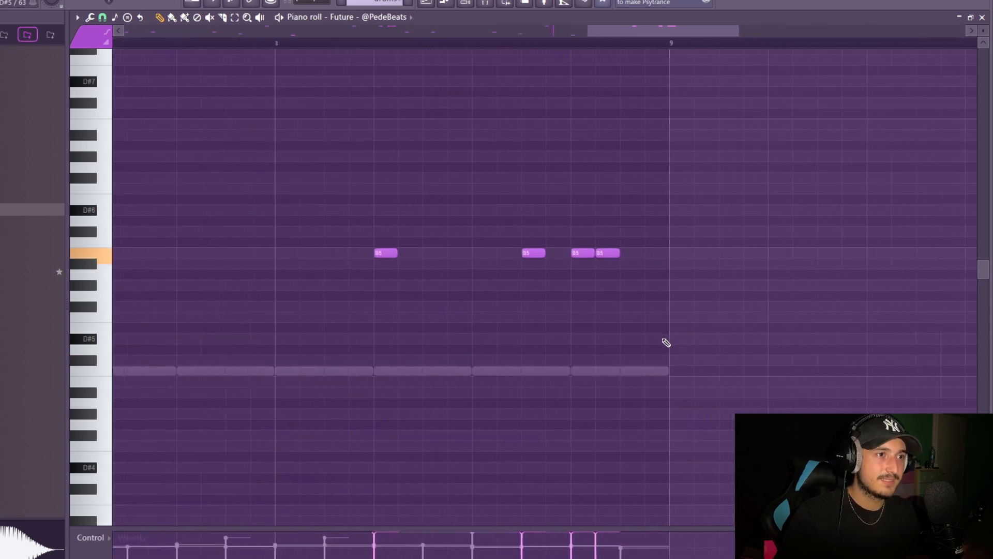
scroll(666, 339, down, 2)
scroll(646, 305, up, 2)
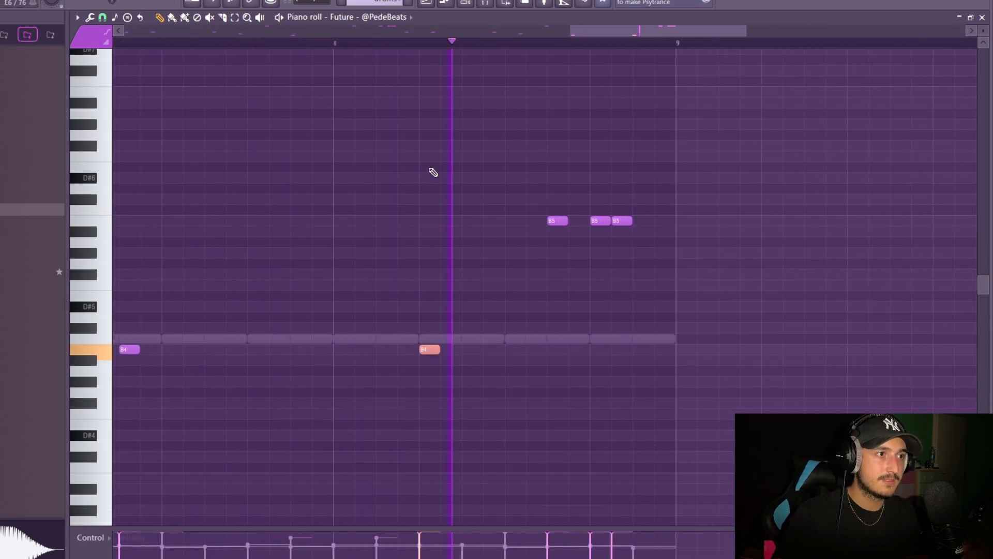
Step: Set the snap to 1/3 beat and replace the last two B5 notes of bar 8 with two triplet-spaced ones
click(103, 17)
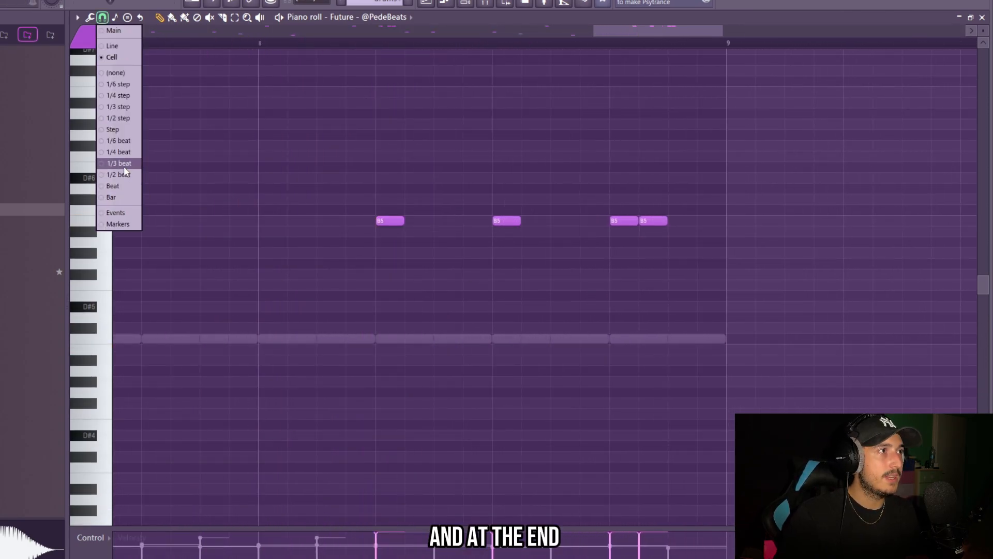
click(122, 164)
right_click(653, 221)
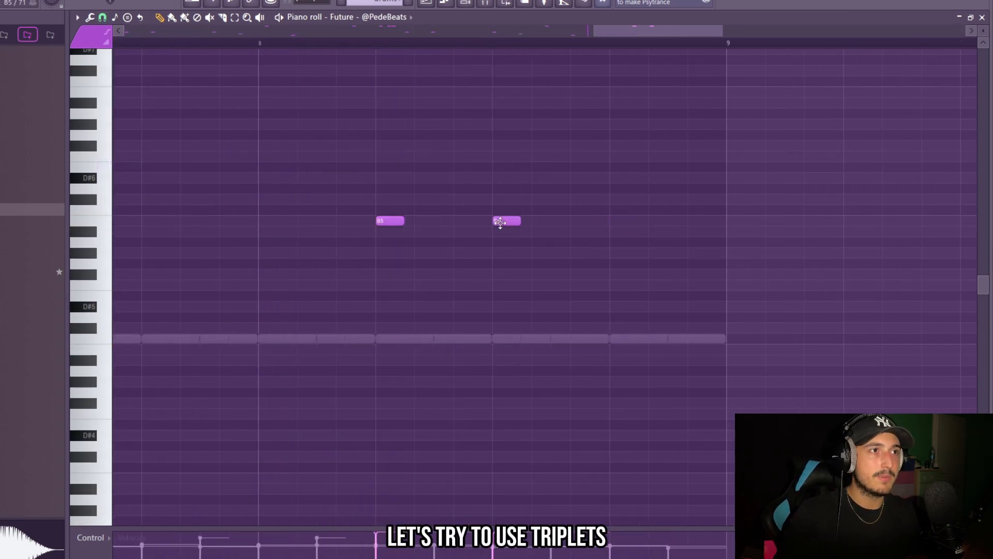
click(573, 222)
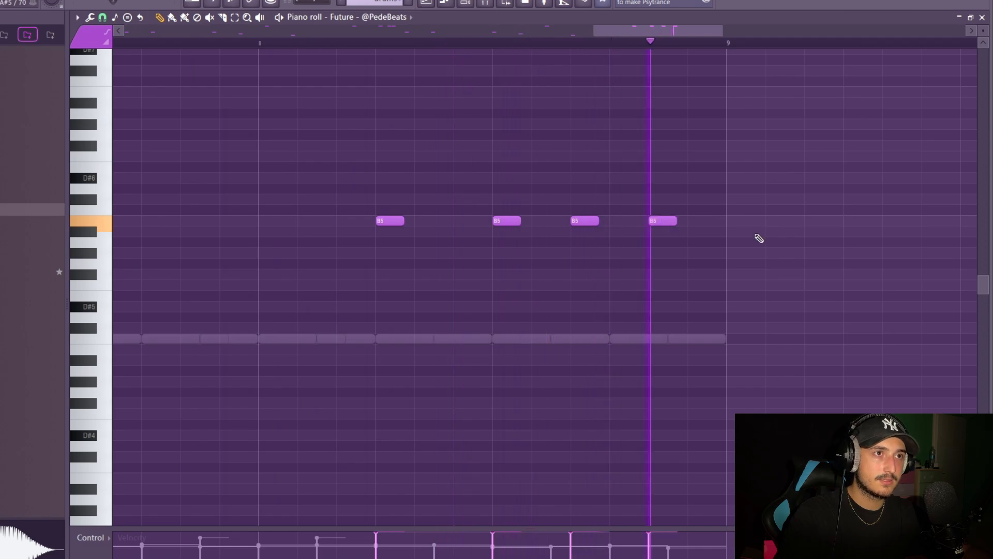
Step: Lengthen all Future notes in bars 1 to 8 so that each one reaches the next
scroll(759, 238, down, 5)
key(ctrl+l)
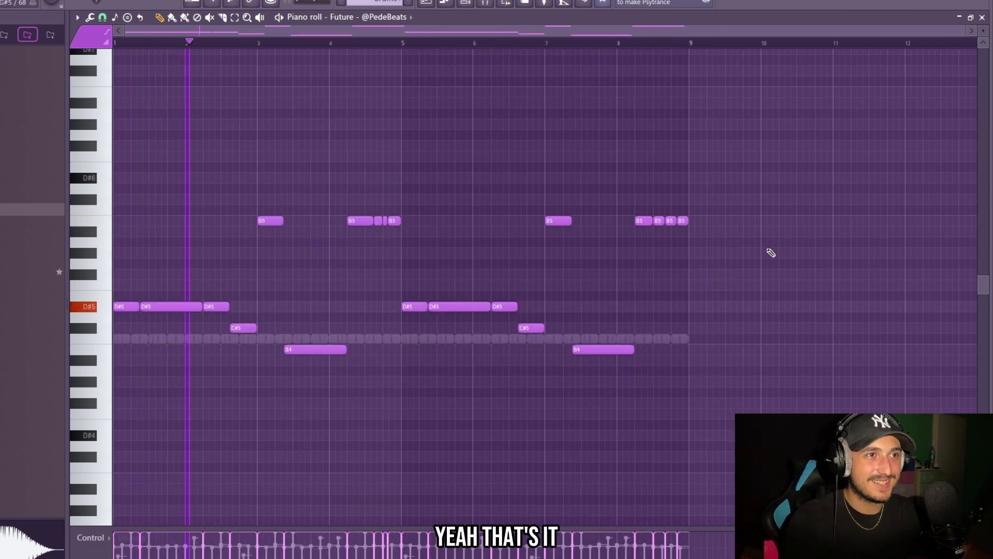
key(ctrl+a)
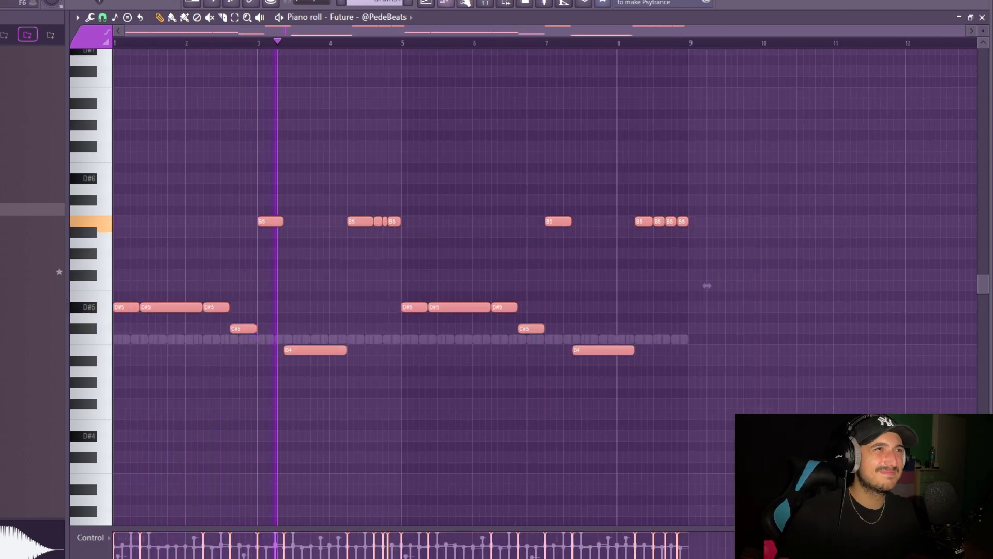
click(468, 4)
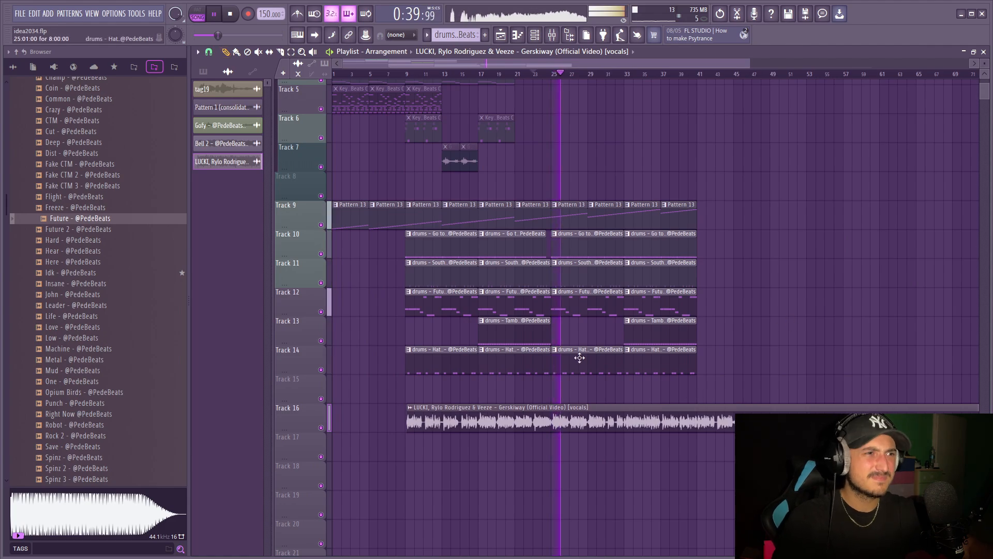
Step: Delete the third Hat 12 clip on Track 14, starting at bar 25
right_click(579, 357)
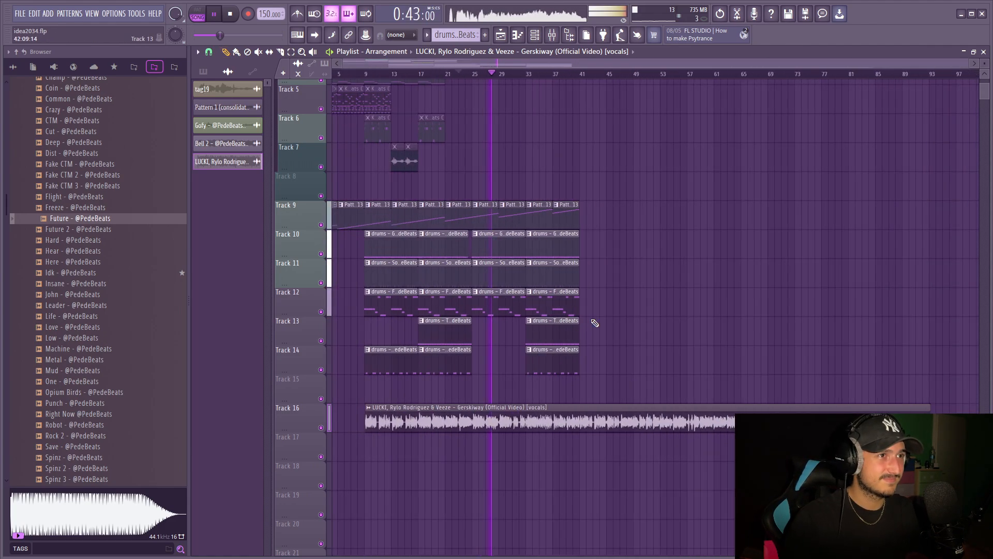
drag(594, 324, 666, 347)
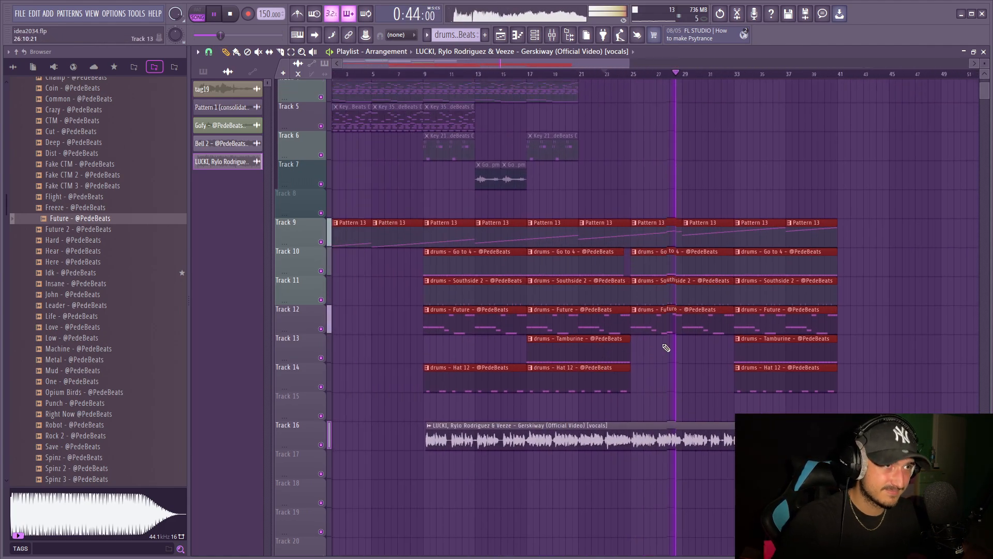
scroll(667, 348, down, 2)
drag(849, 363, 314, 244)
drag(805, 358, 323, 207)
ctrl+click(850, 365)
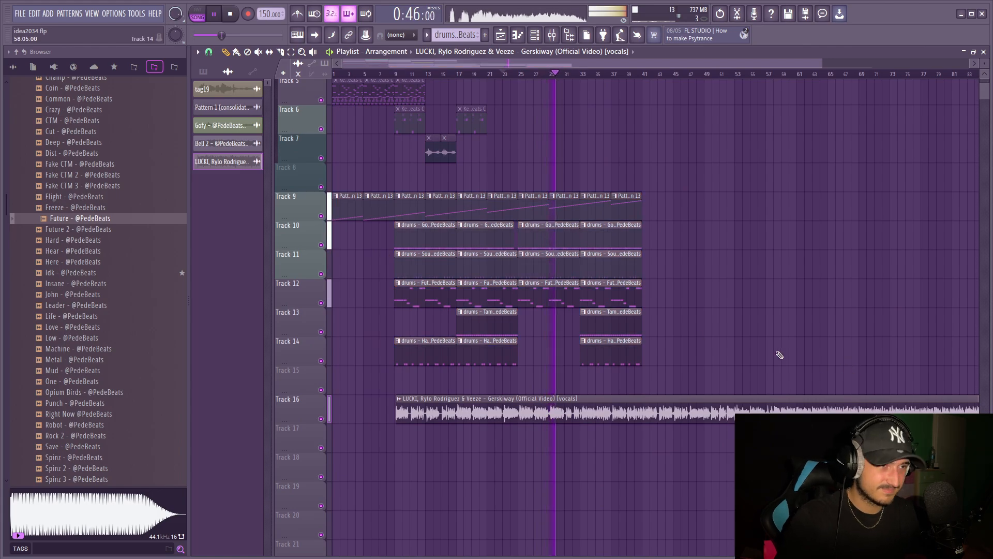